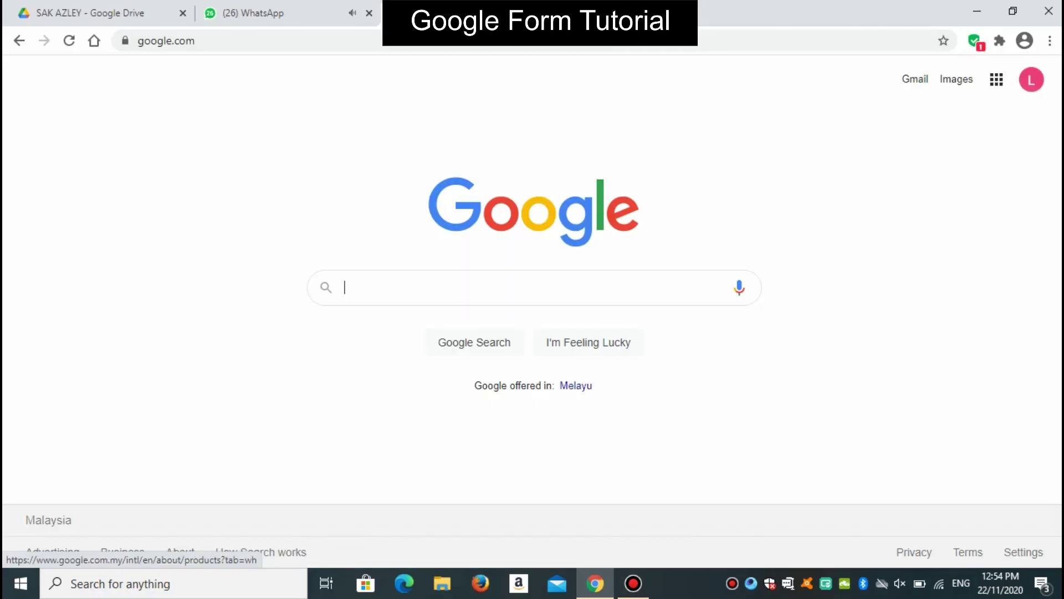
# Open Google Drive from the Google home page and create a blank Google Form
pyautogui.click(997, 79)
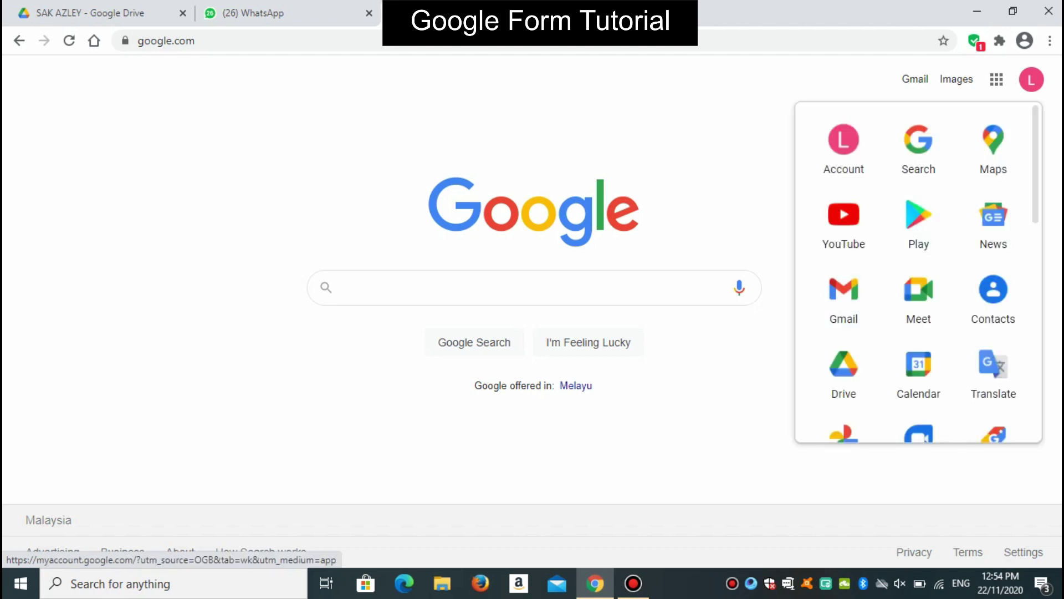
pyautogui.click(843, 370)
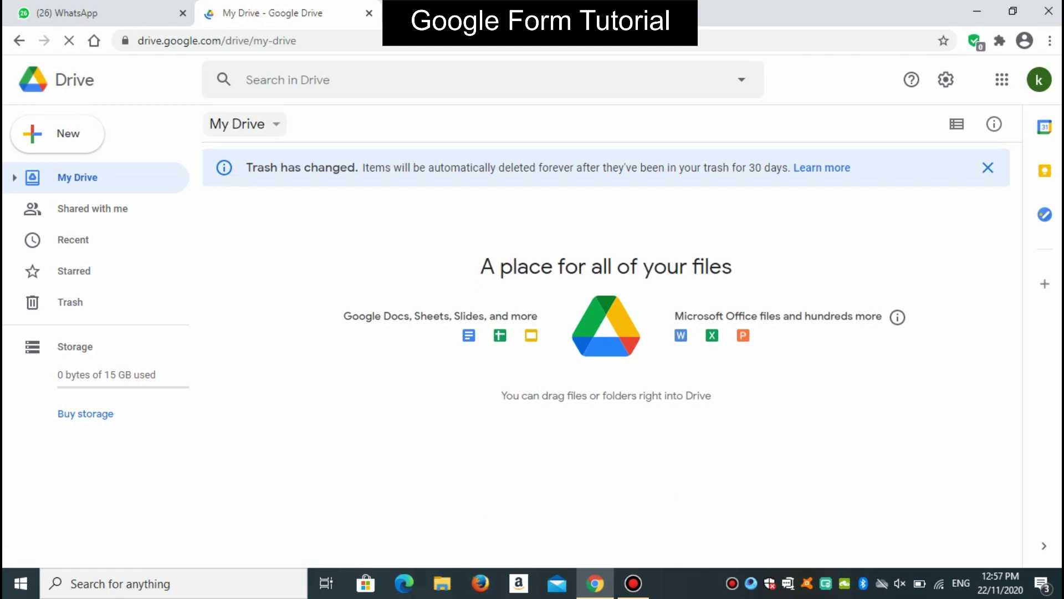
pyautogui.click(244, 123)
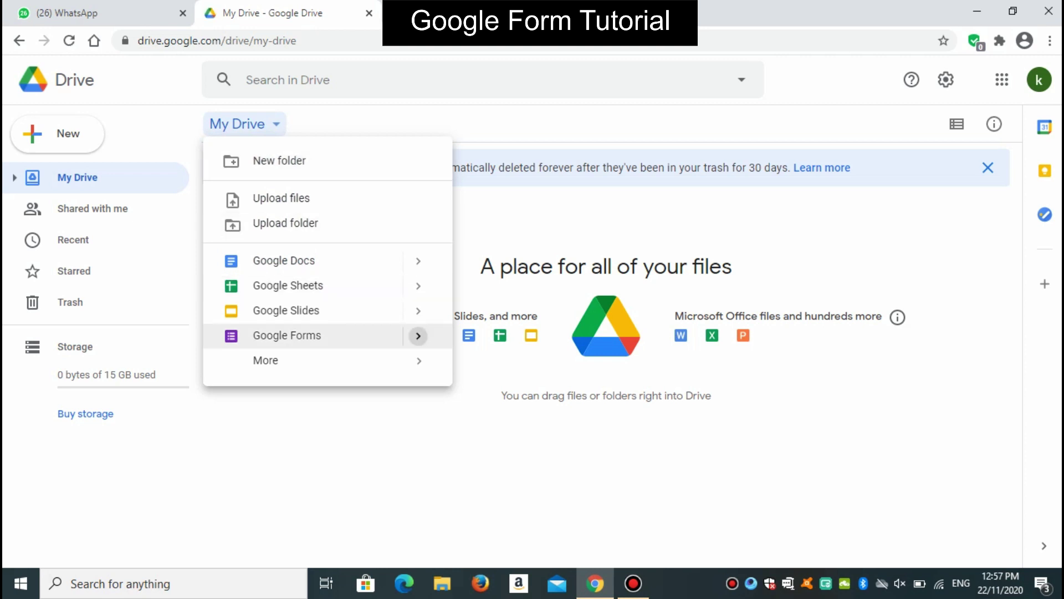
pyautogui.click(418, 336)
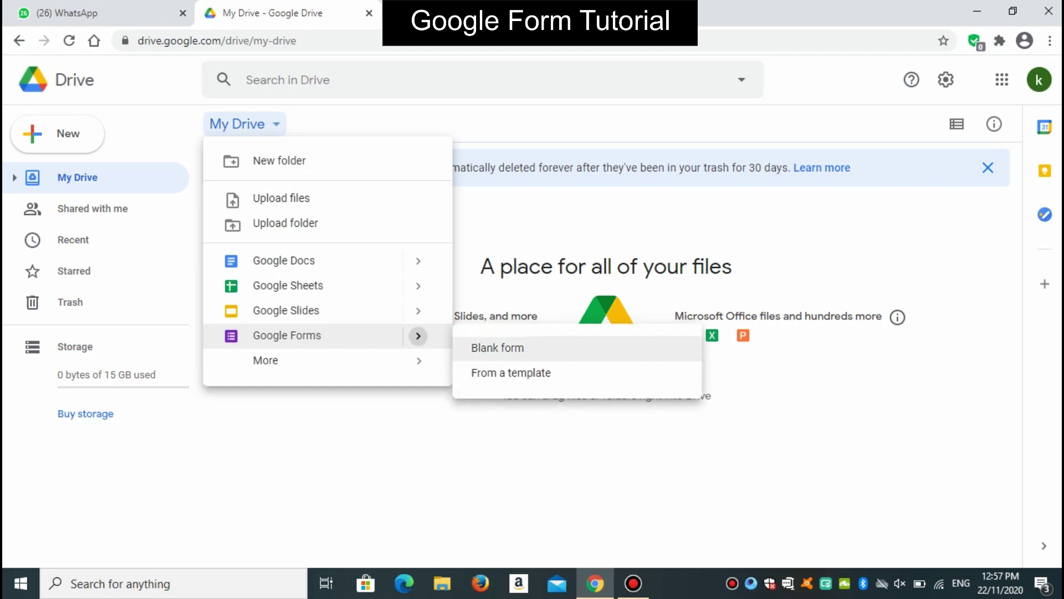
pyautogui.click(497, 347)
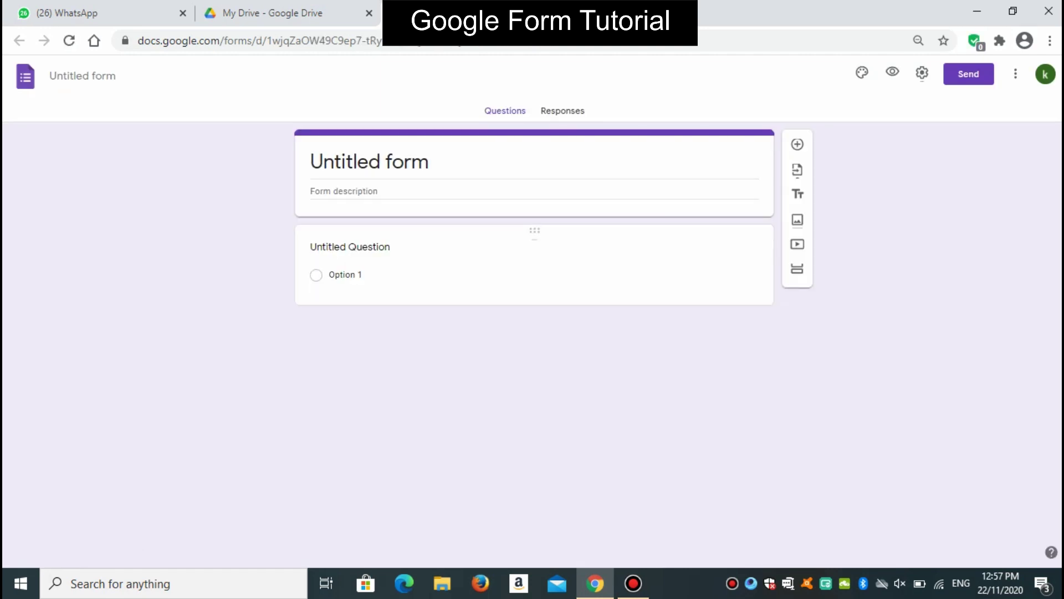
# Set the form title to "BORANG PENGESAHAN KEHADIRAN", dismissing the Add a question tour
pyautogui.write('B')
pyautogui.hotkey('ctrl', 'z')
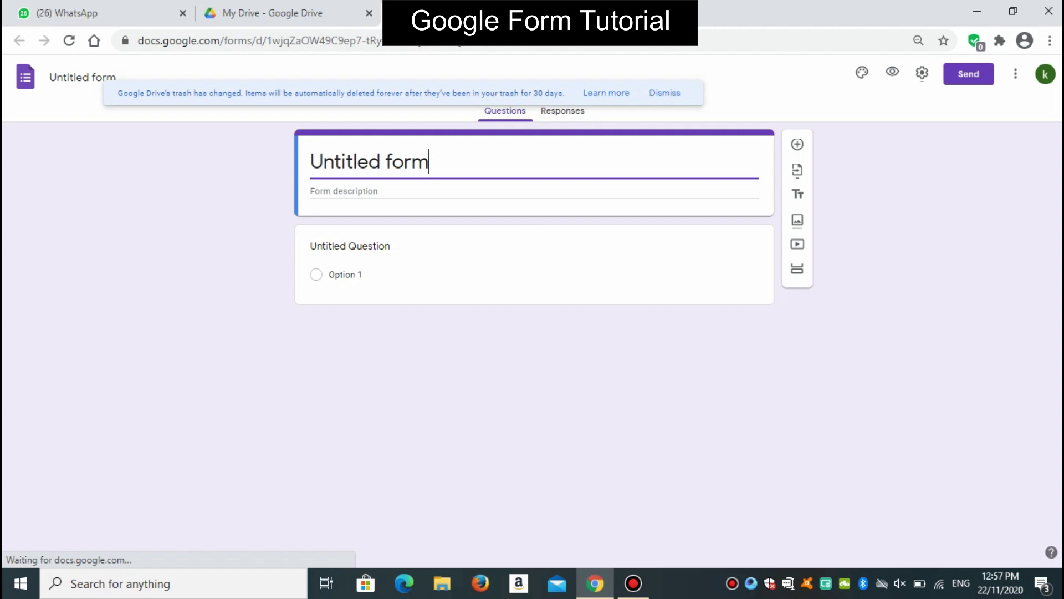
pyautogui.write('O')
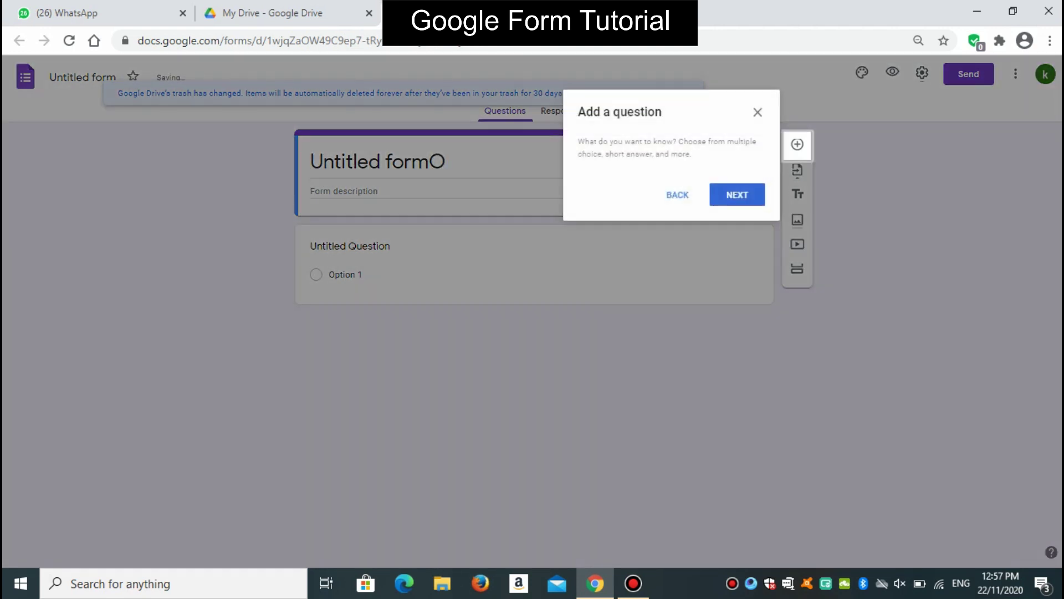
pyautogui.press('Escape')
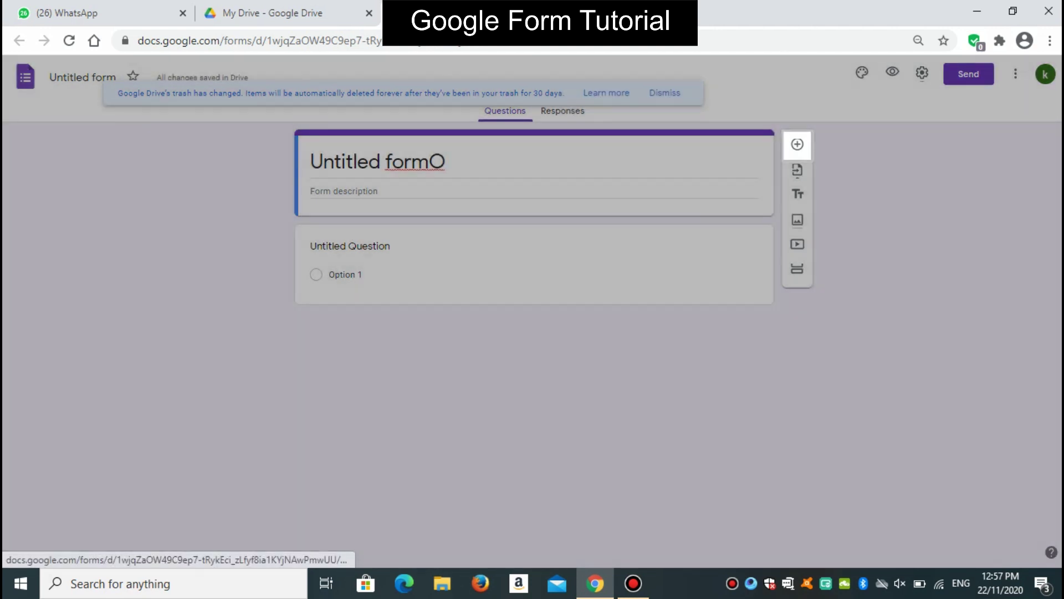
pyautogui.write('B')
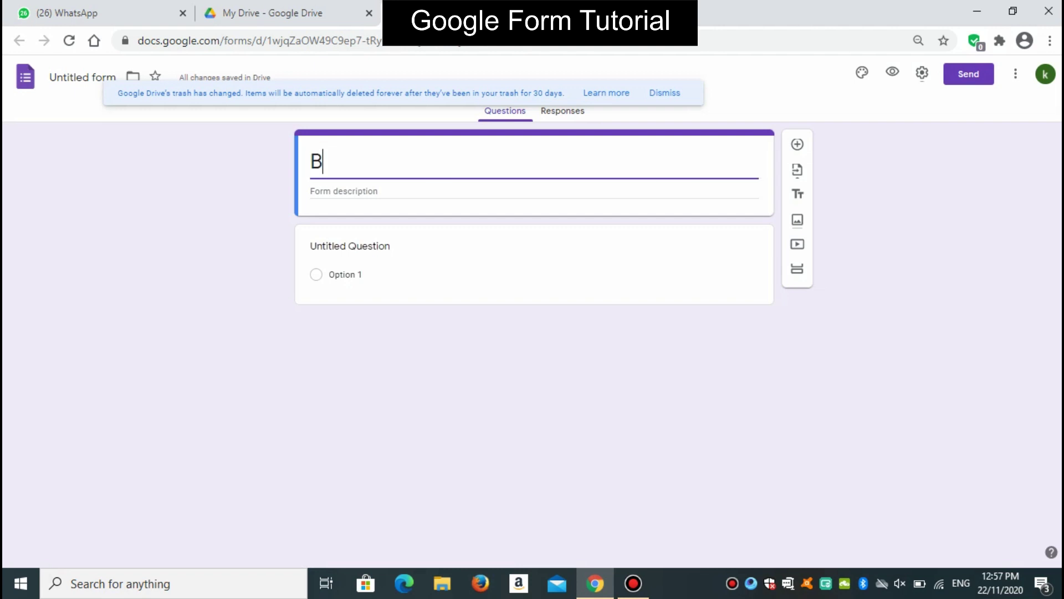
pyautogui.write('ORANG')
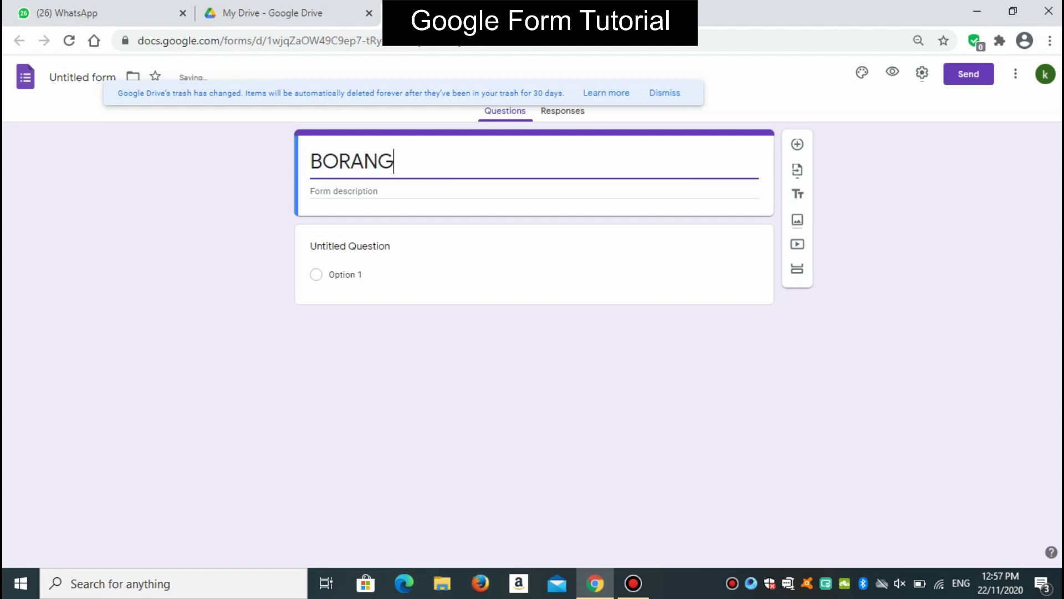
pyautogui.write(' PENGES')
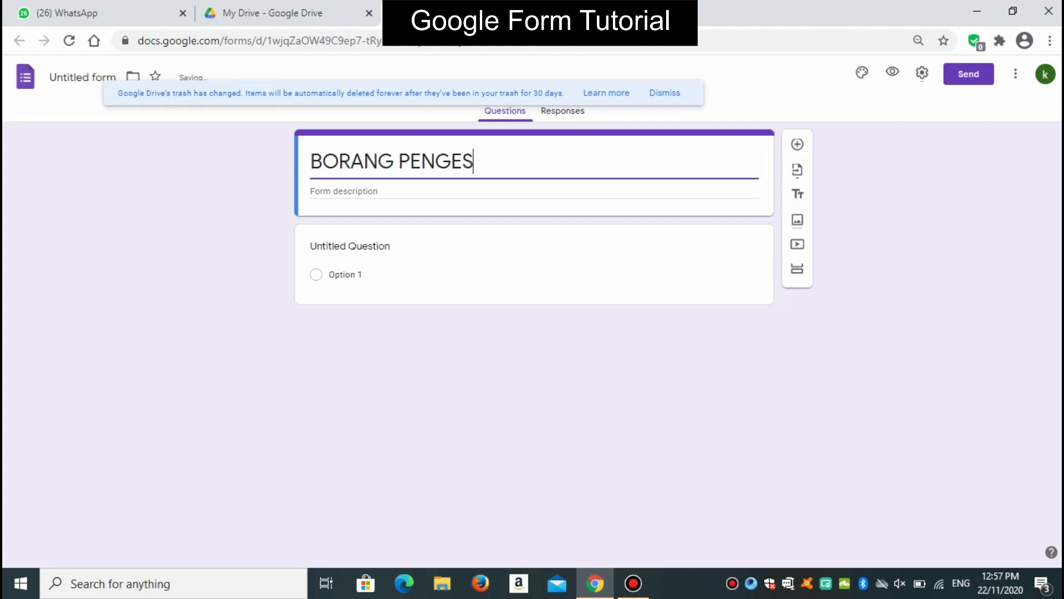
pyautogui.write('AHAN KE')
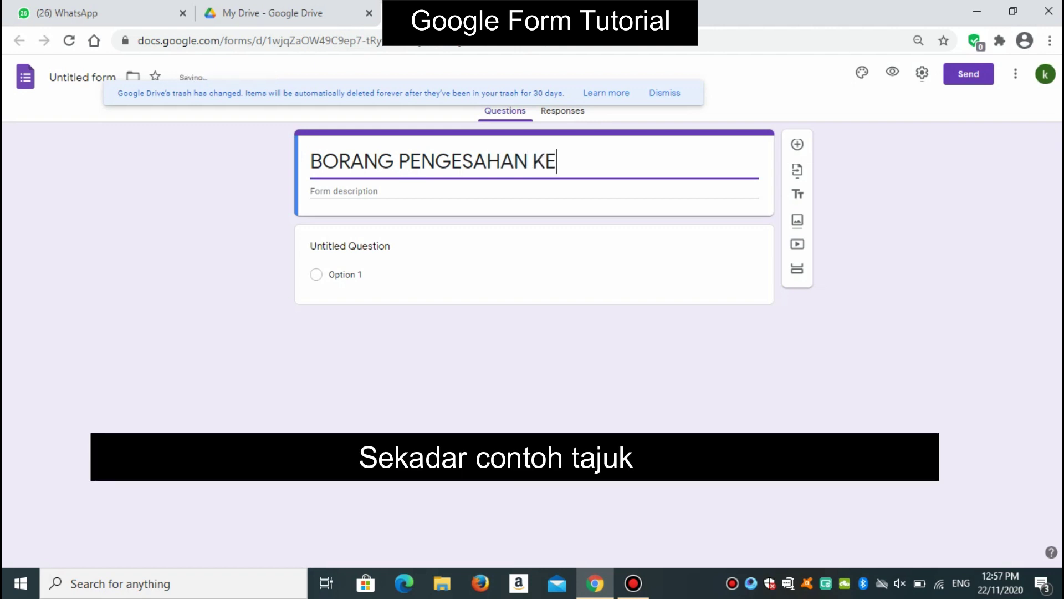
pyautogui.write('HADIRAN')
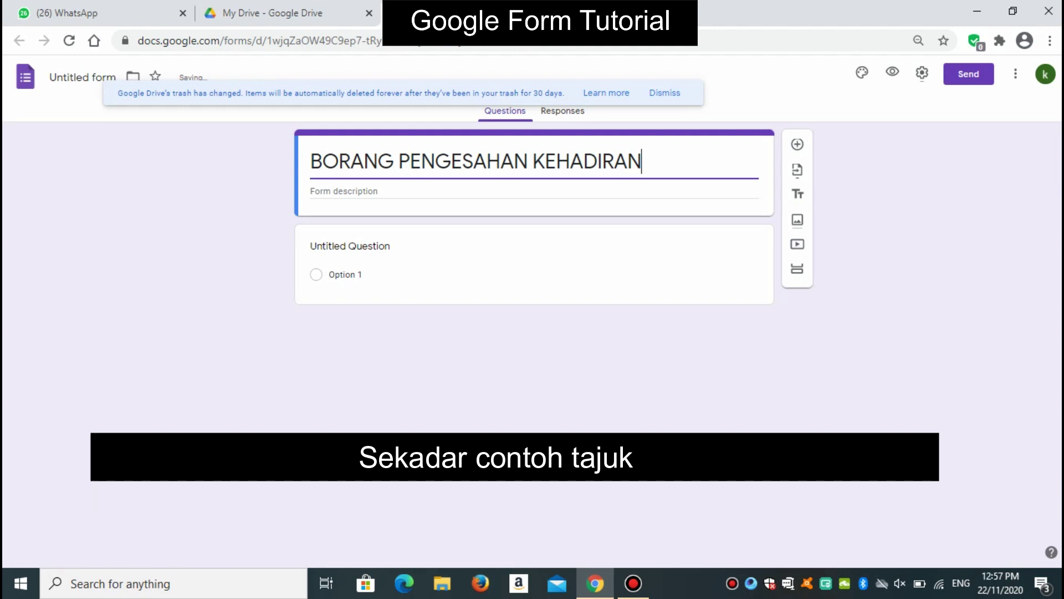
# Enter "KURSUS KEUSAHAWANAN ONLINE 5/12/ 2020" as the form description
pyautogui.click(311, 191)
pyautogui.write('KURSUS KEUSAHAWAONLINE 5 /12/ 2020')
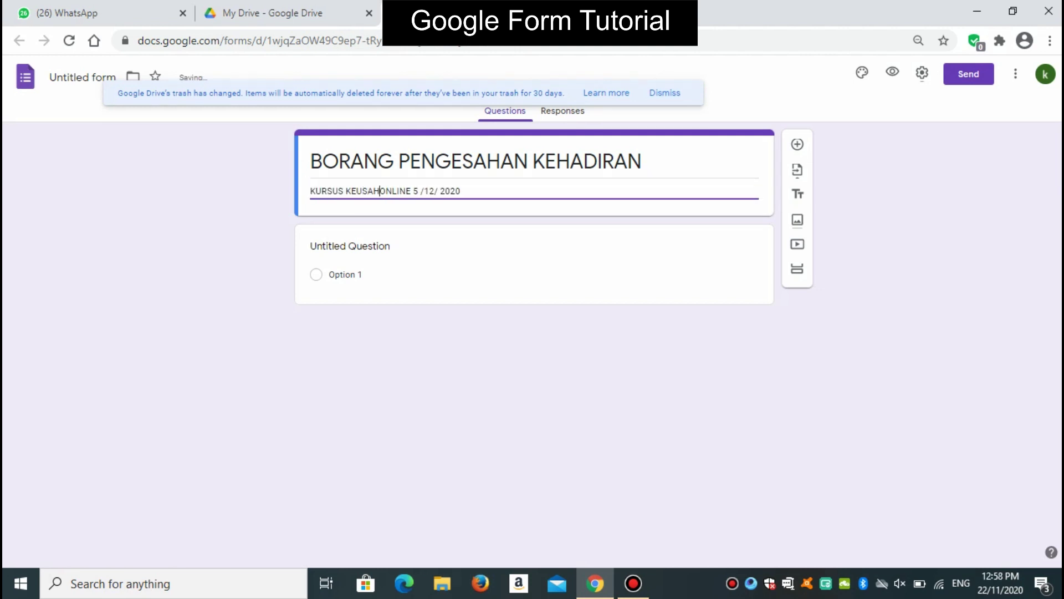
pyautogui.write('NAN')
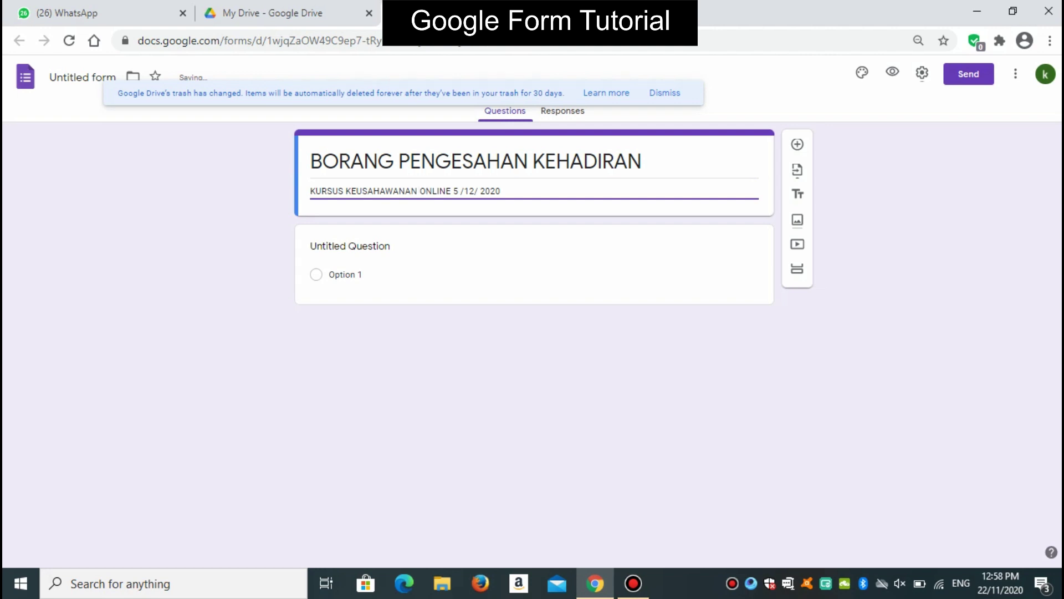
pyautogui.press('Right')
pyautogui.press('Right')
pyautogui.press('Right')
pyautogui.press('Right')
pyautogui.press('Right')
pyautogui.press('Right')
pyautogui.press('Right')
pyautogui.press('Right')
pyautogui.press('BackSpace')
pyautogui.press('Right')
# Title the first question "NAMA"
pyautogui.click(350, 245)
pyautogui.write('N')
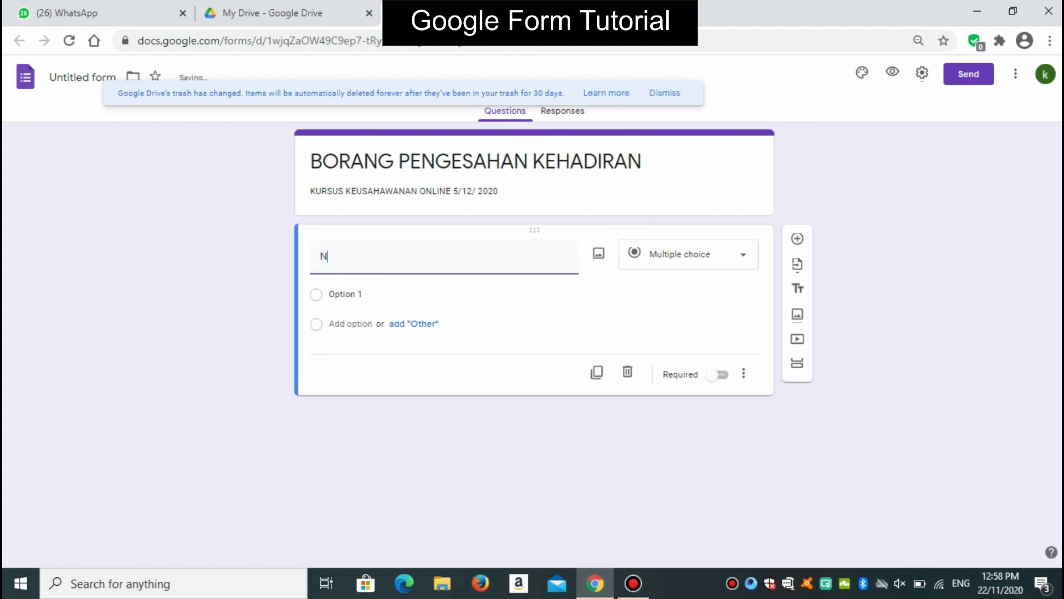
pyautogui.write('AMA')
pyautogui.click(499, 166)
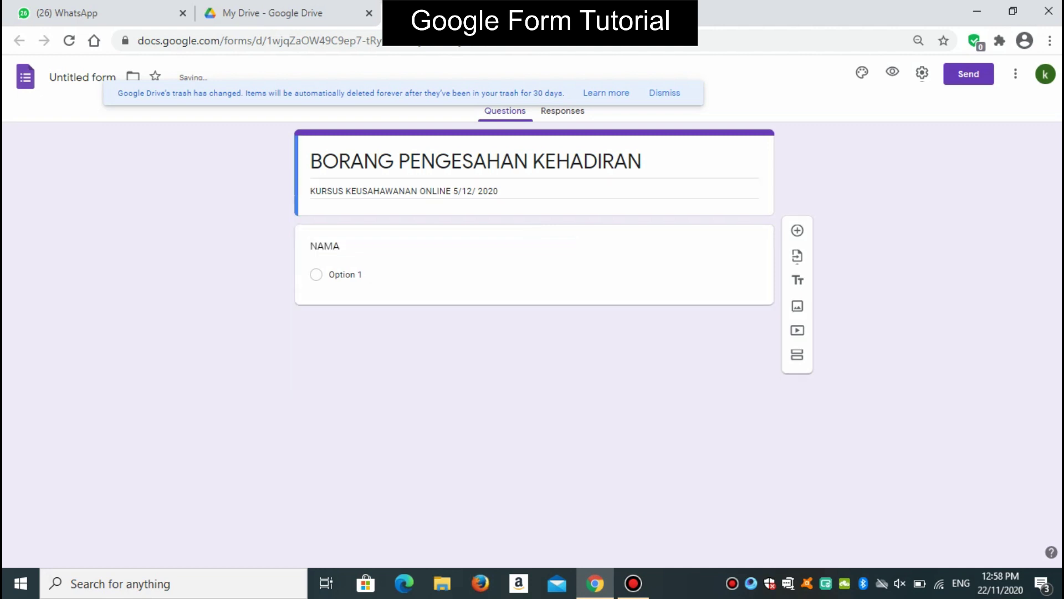
# Try Paragraph and Dropdown as the answer type of the NAMA question and settle on Short answer
pyautogui.click(343, 275)
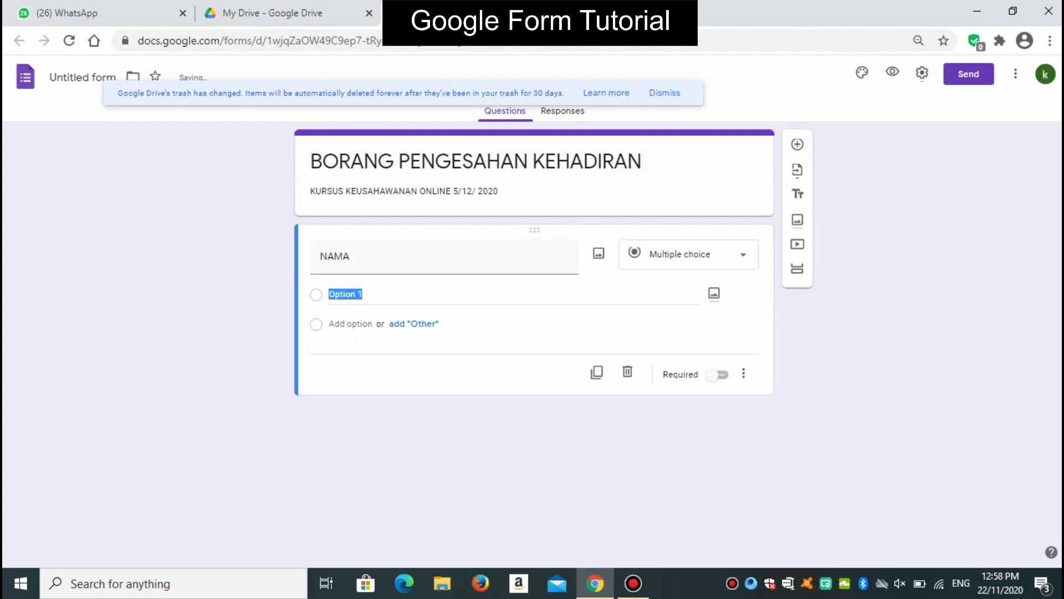
pyautogui.click(687, 254)
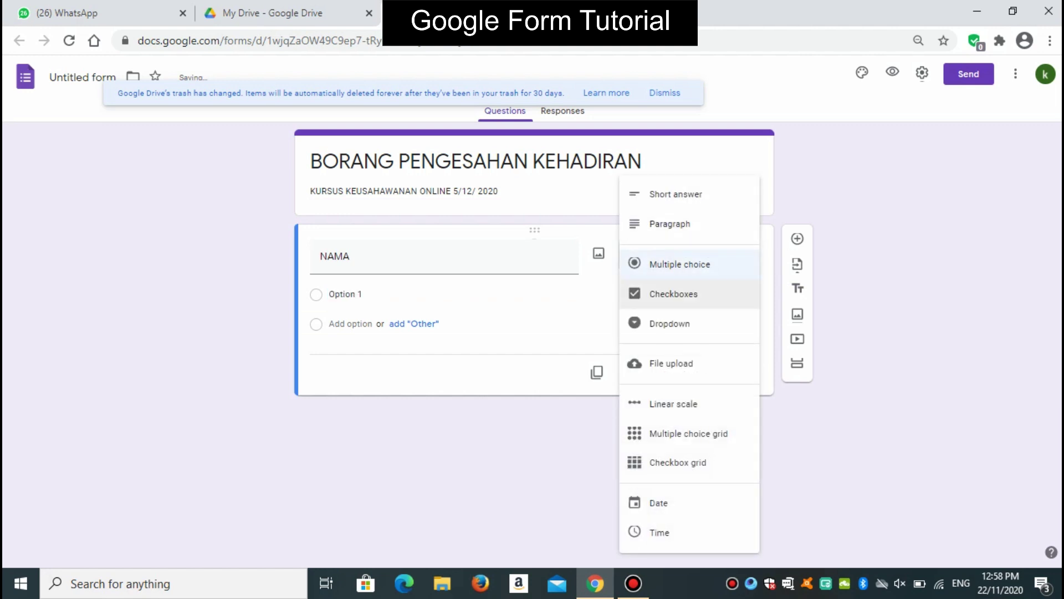
pyautogui.click(669, 224)
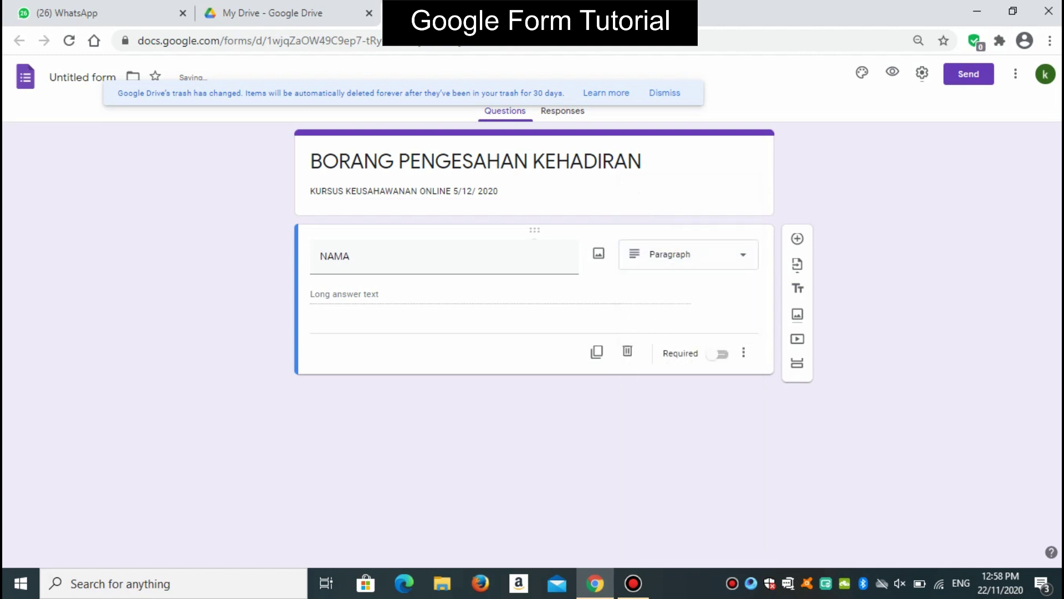
pyautogui.click(688, 253)
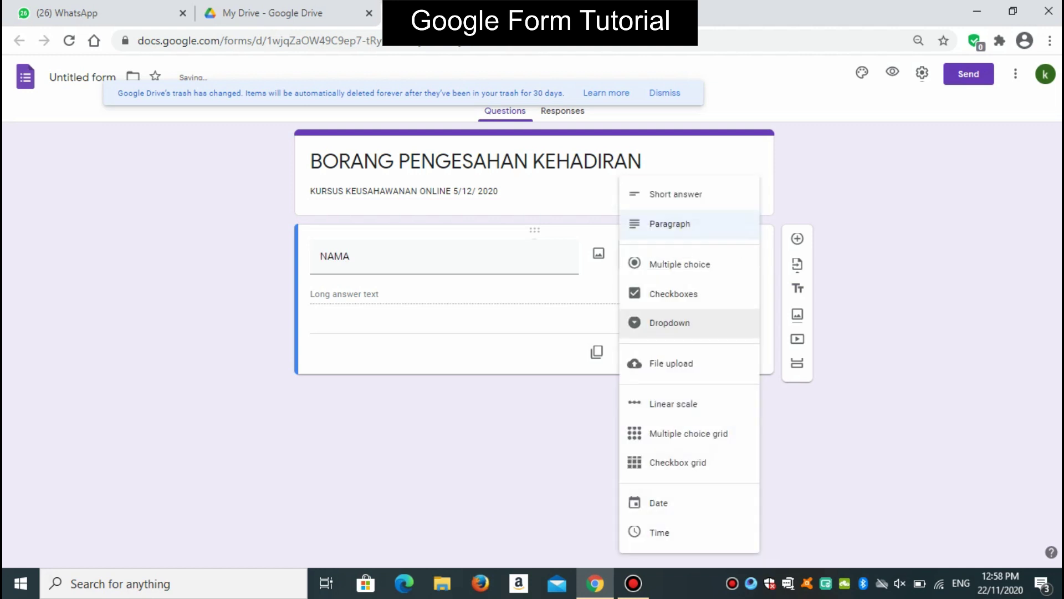
pyautogui.click(670, 323)
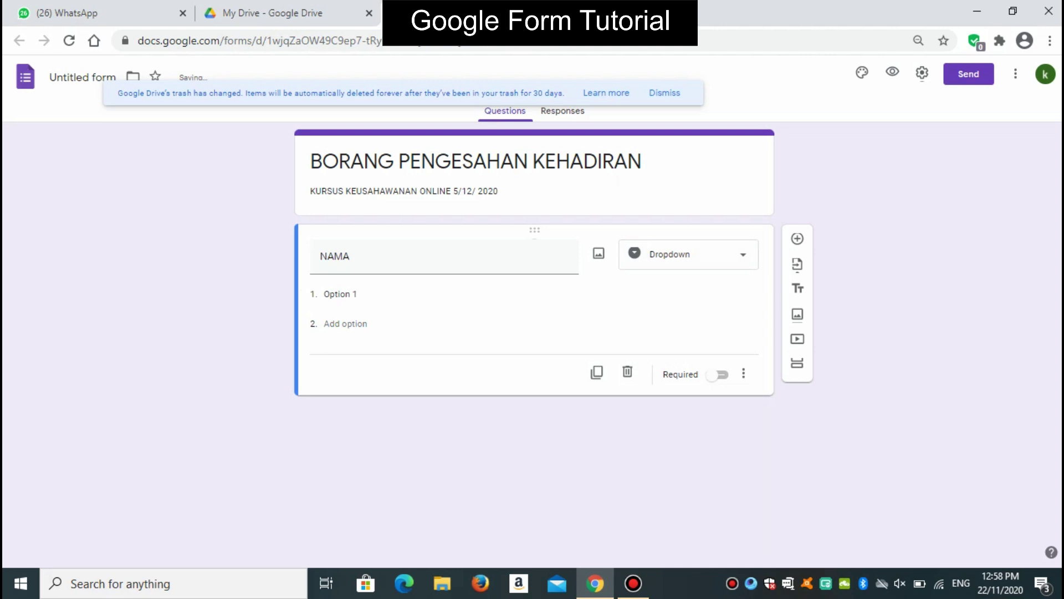
pyautogui.click(687, 254)
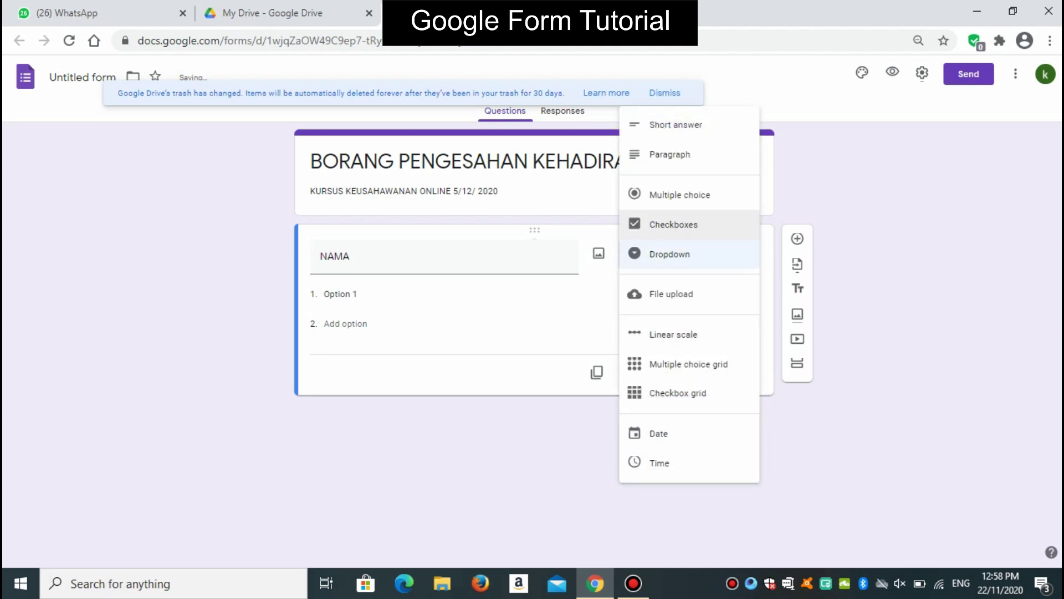
pyautogui.click(676, 125)
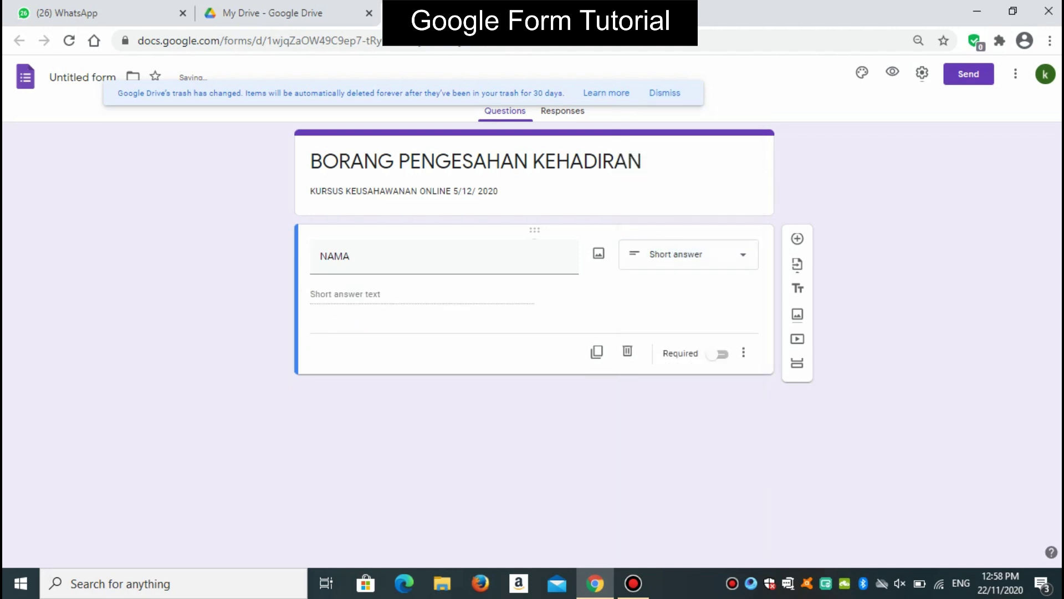
# Duplicate the NAMA question and turn the copy into a Date question titled "TARIKH PENGESAHAN"
pyautogui.click(596, 351)
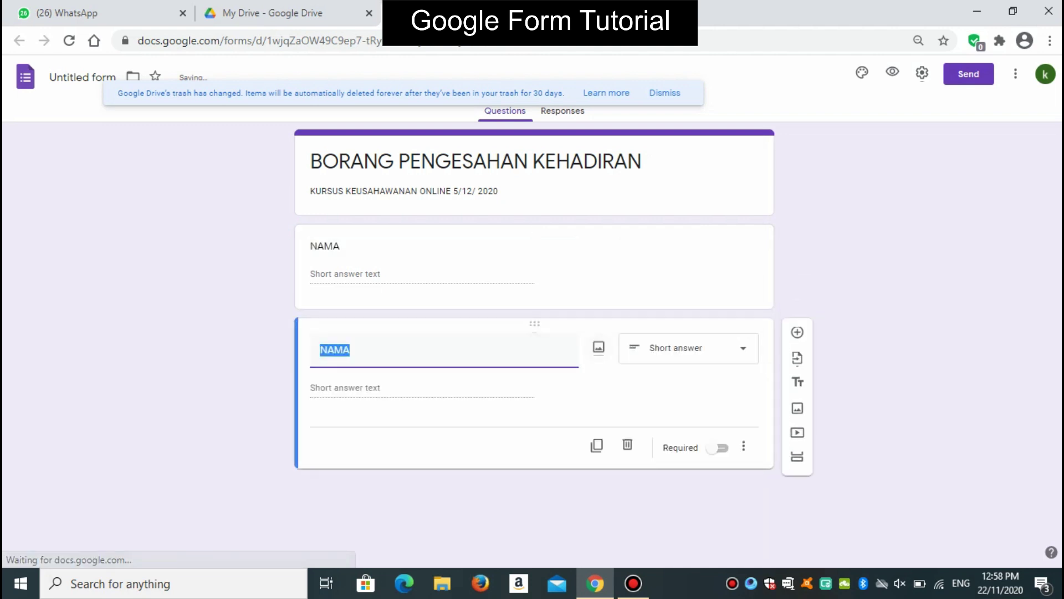
pyautogui.write('TARIKH')
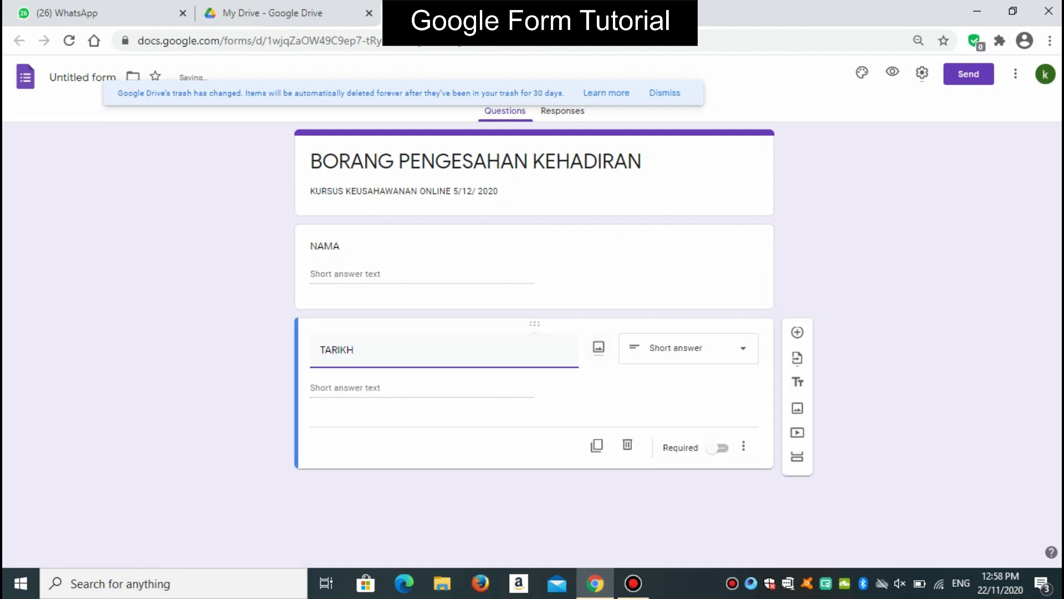
pyautogui.write(' PENGESAHAN')
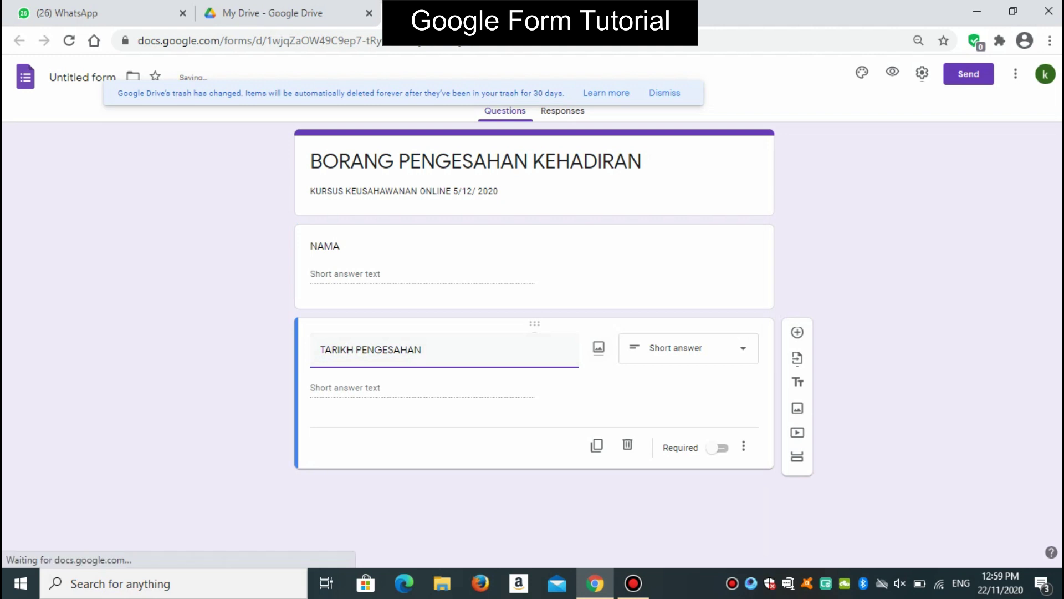
pyautogui.click(688, 348)
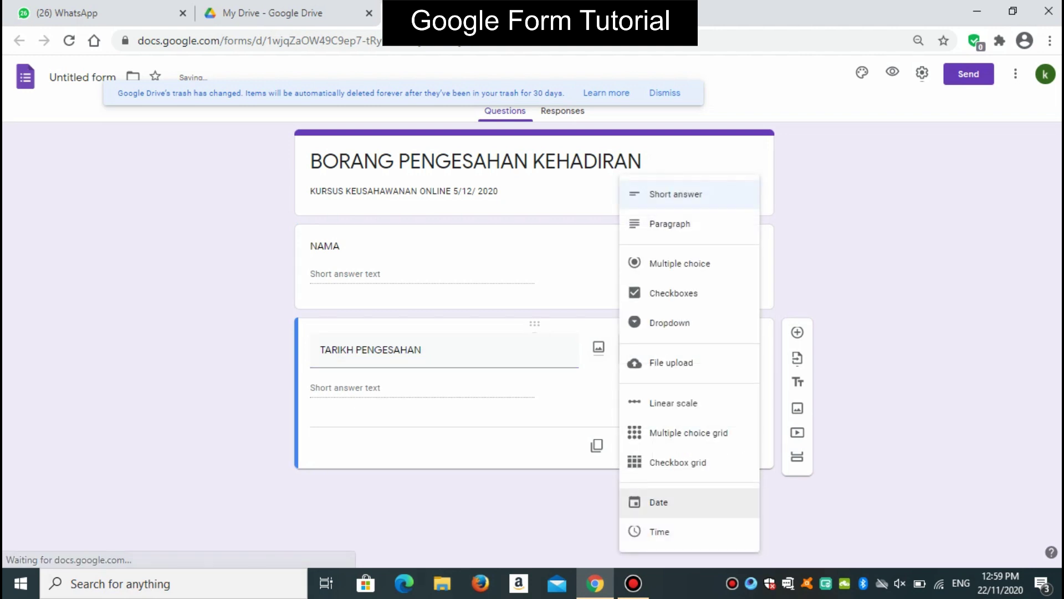
pyautogui.click(659, 503)
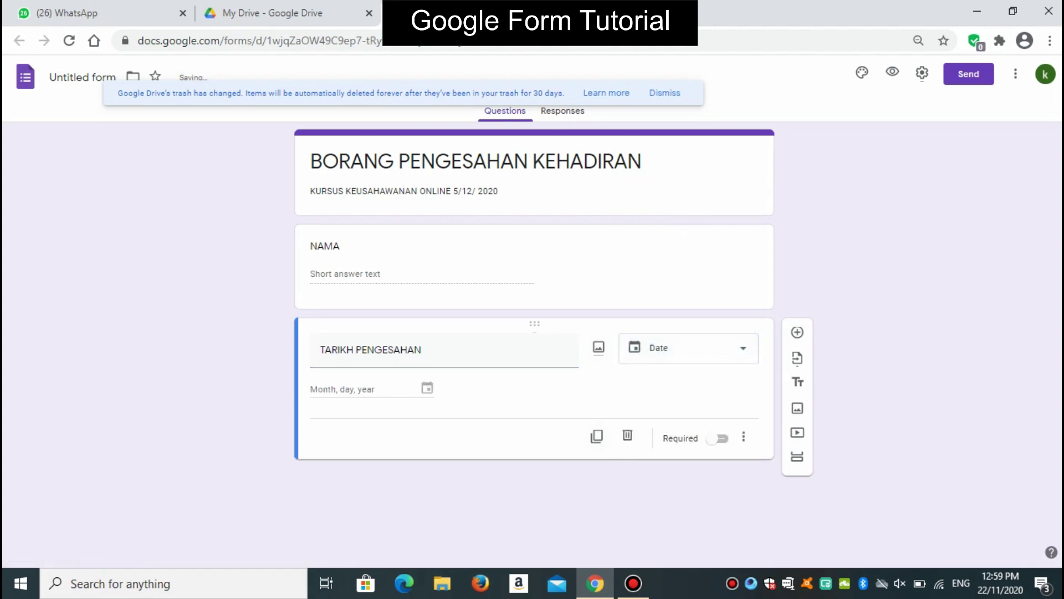
# Duplicate the TARIKH PENGESAHAN question and turn the copy into a Time question titled "MASA"
pyautogui.click(597, 436)
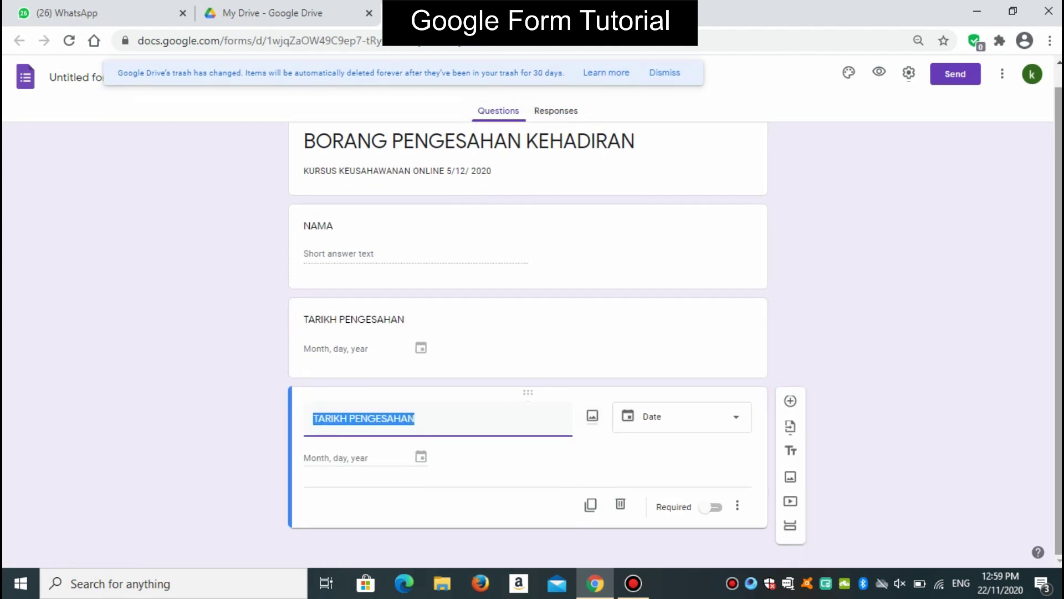
pyautogui.write('M')
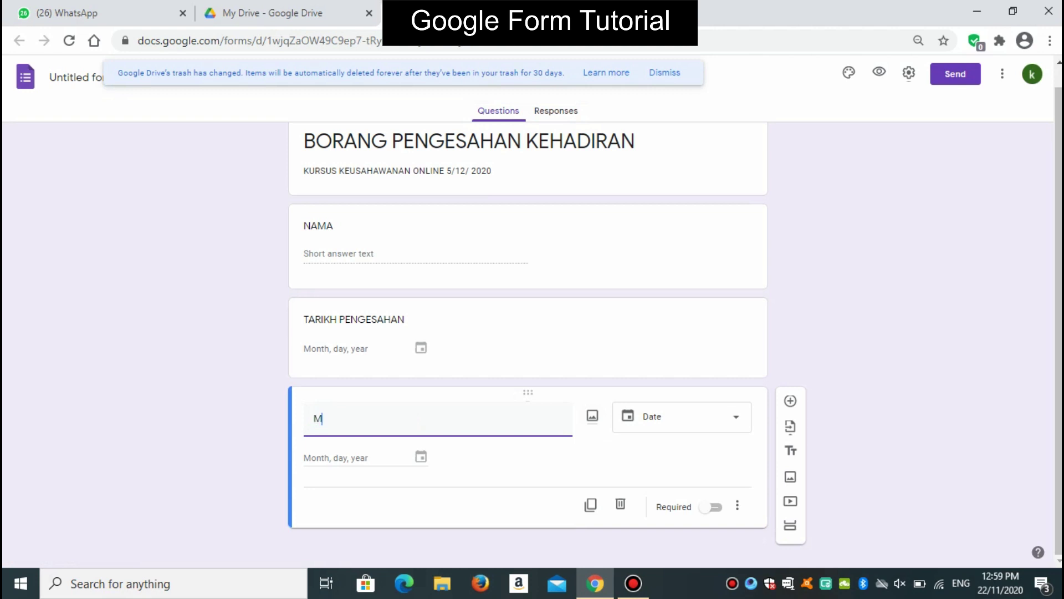
pyautogui.write('ASA')
pyautogui.click(731, 416)
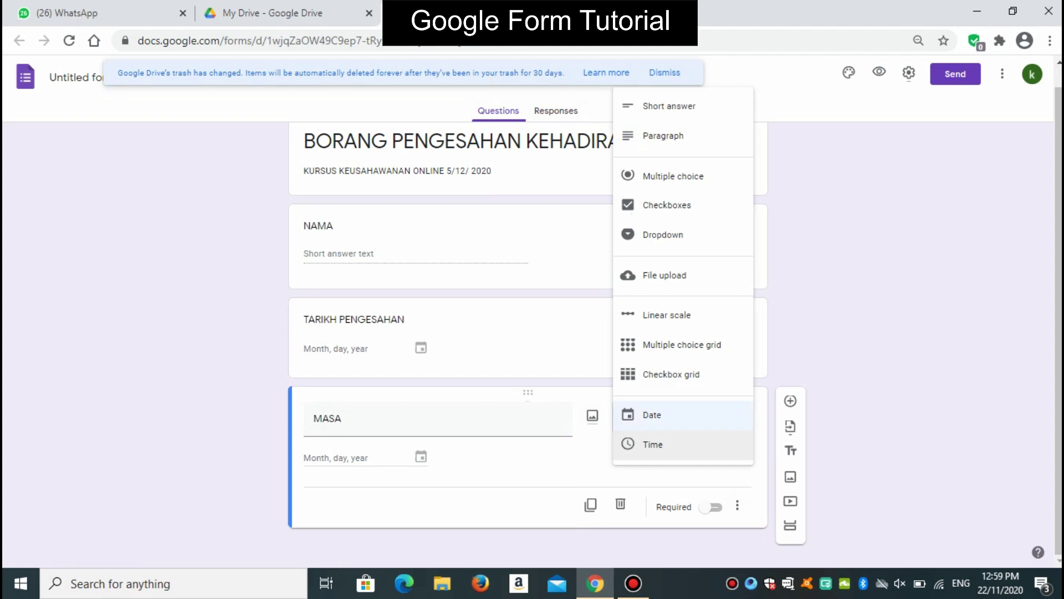
pyautogui.click(653, 444)
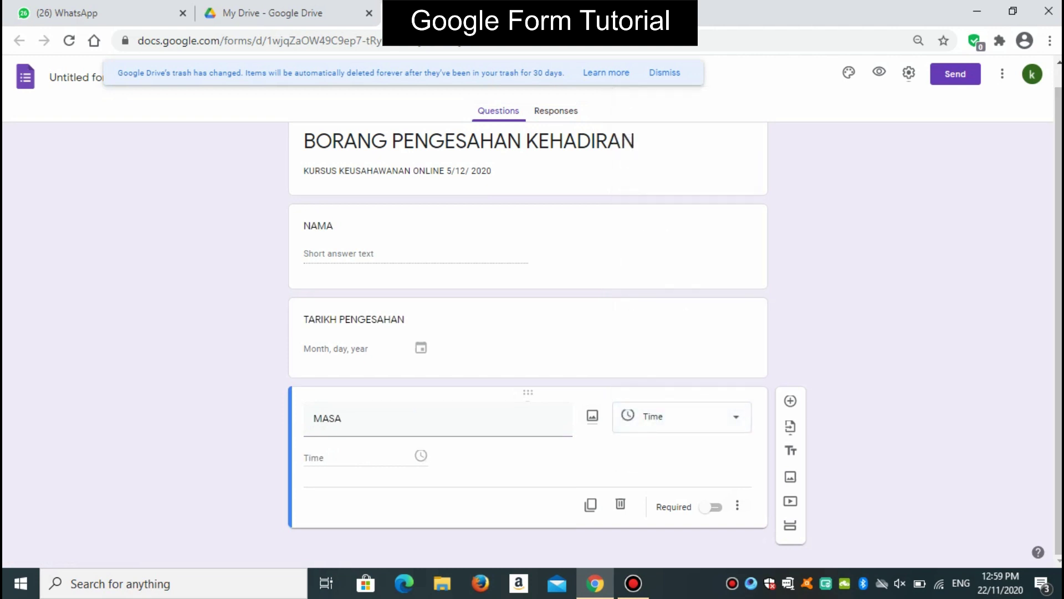
# Duplicate the MASA question and title the copy "NO KAD PENGENALAN"
pyautogui.click(591, 505)
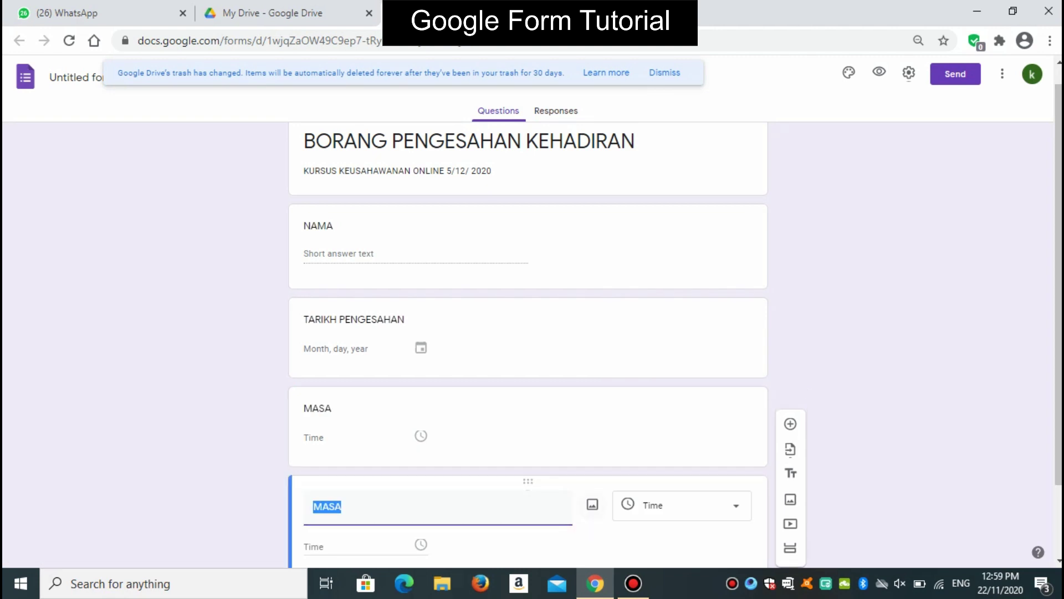
pyautogui.write('NO KAD PENGE')
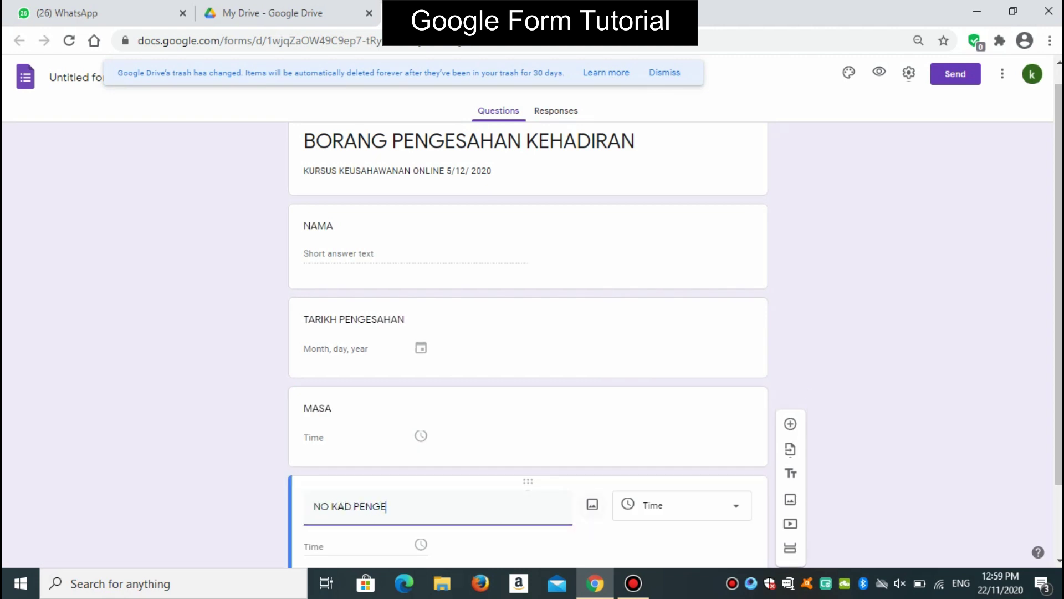
pyautogui.write('NALAN')
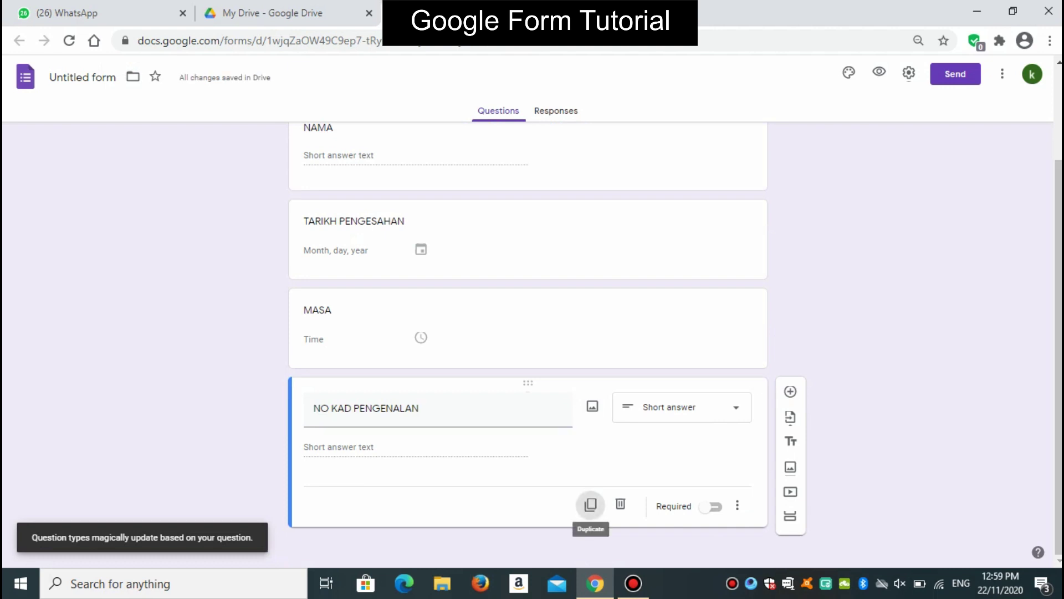
# Duplicate the NO KAD PENGENALAN question and title the copy "ALAMAT EMAIL"
pyautogui.click(591, 504)
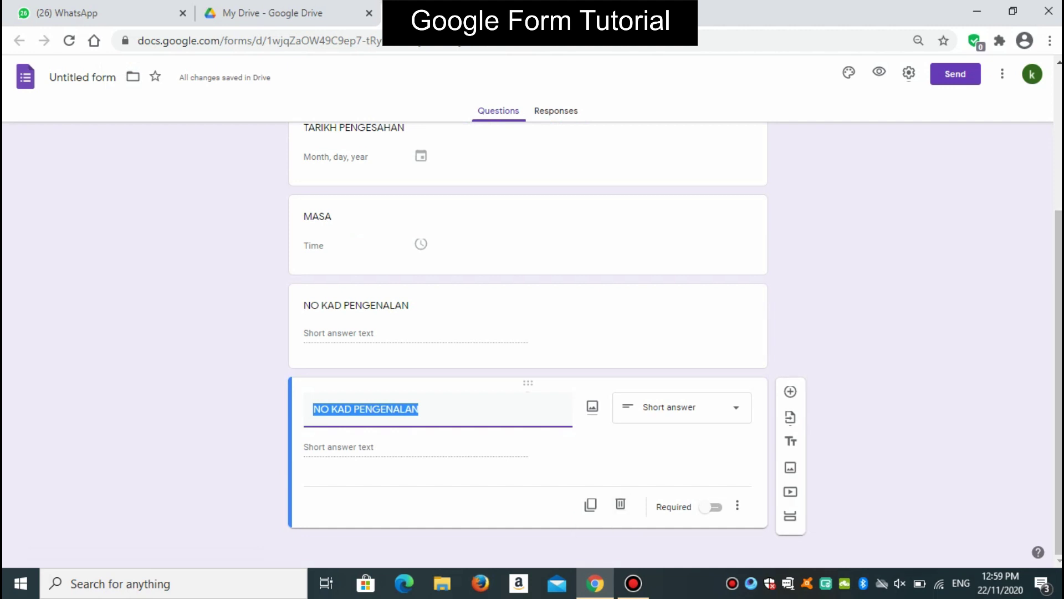
pyautogui.write('ALAMAT')
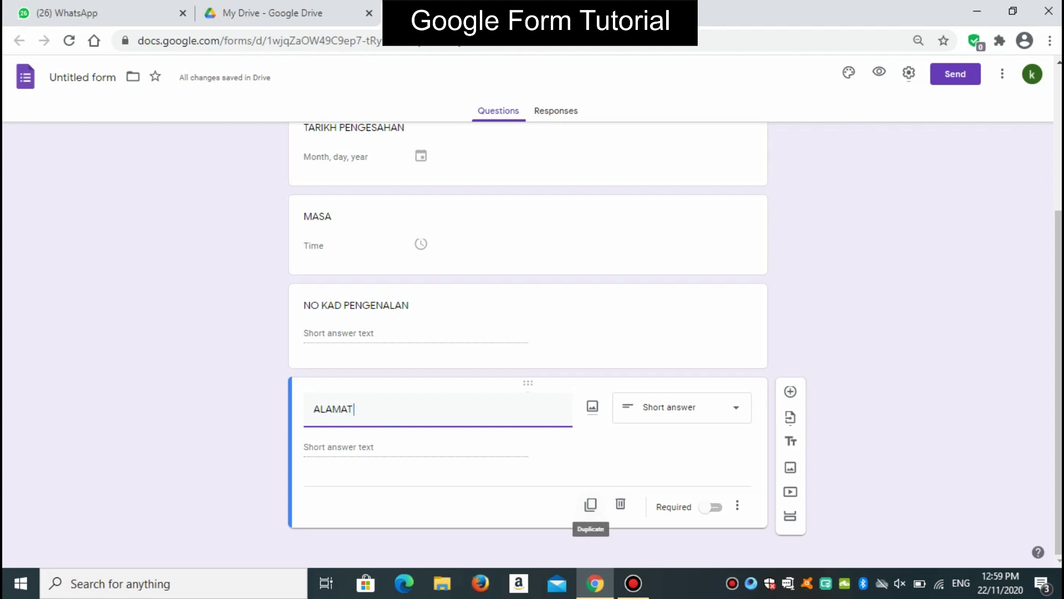
pyautogui.write(' EMAIL')
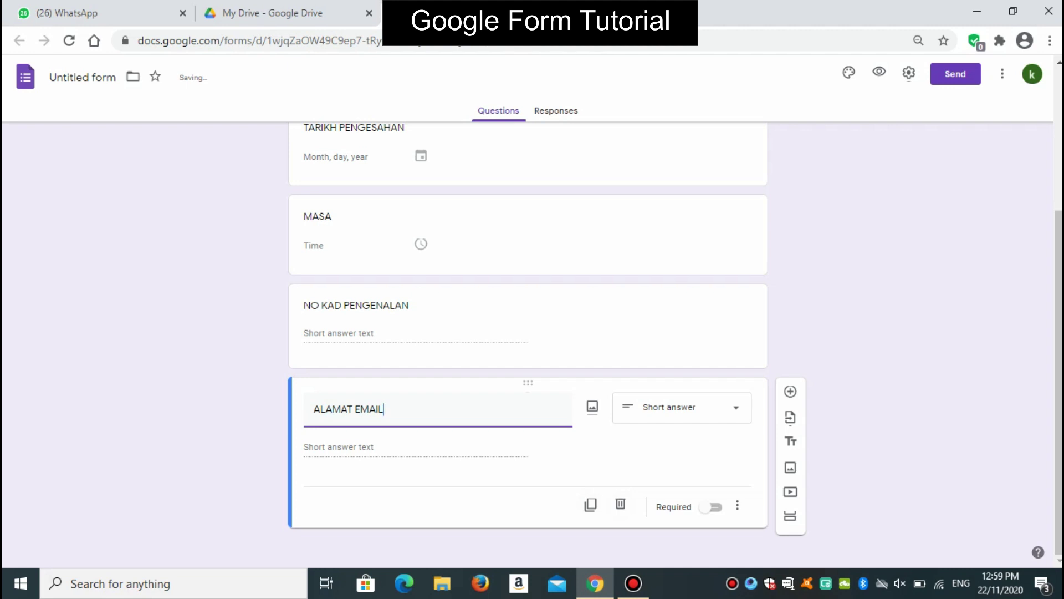
# Duplicate the ALAMAT EMAIL question and title the copy "NO TELEFON"
pyautogui.click(590, 504)
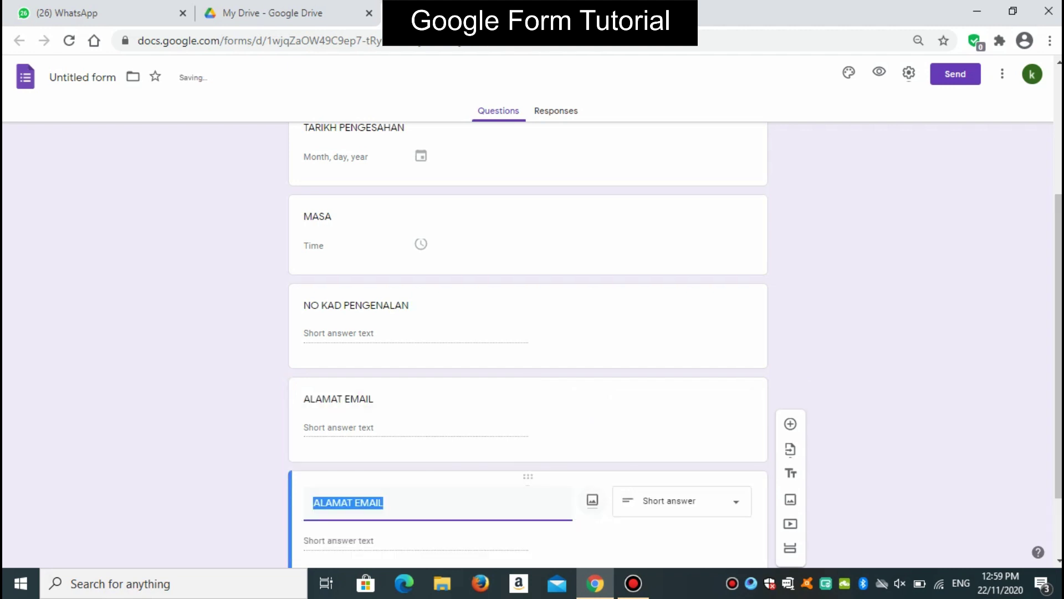
pyautogui.write('N')
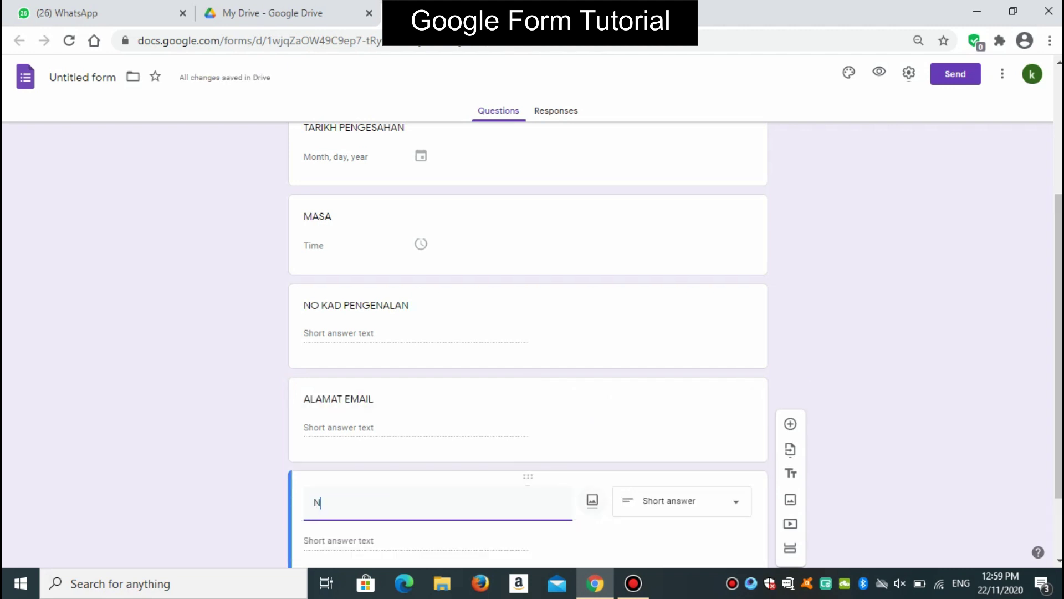
pyautogui.write('O TELEFON')
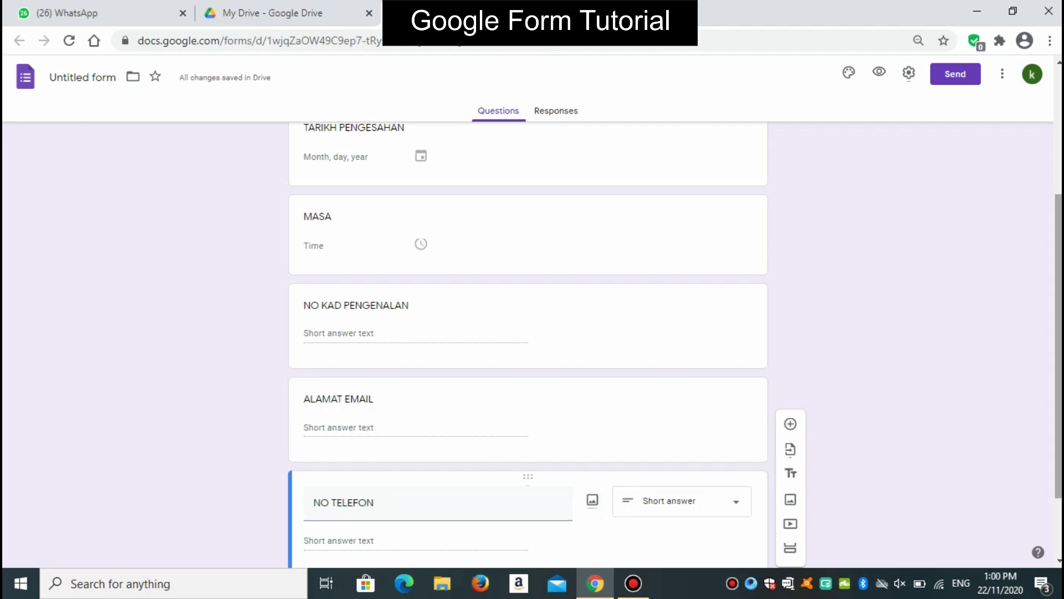
# Review all the form's questions in the editor, from the header down to NO TELEFON and back
pyautogui.scroll(2, 528, 344)
pyautogui.scroll(2, 528, 343)
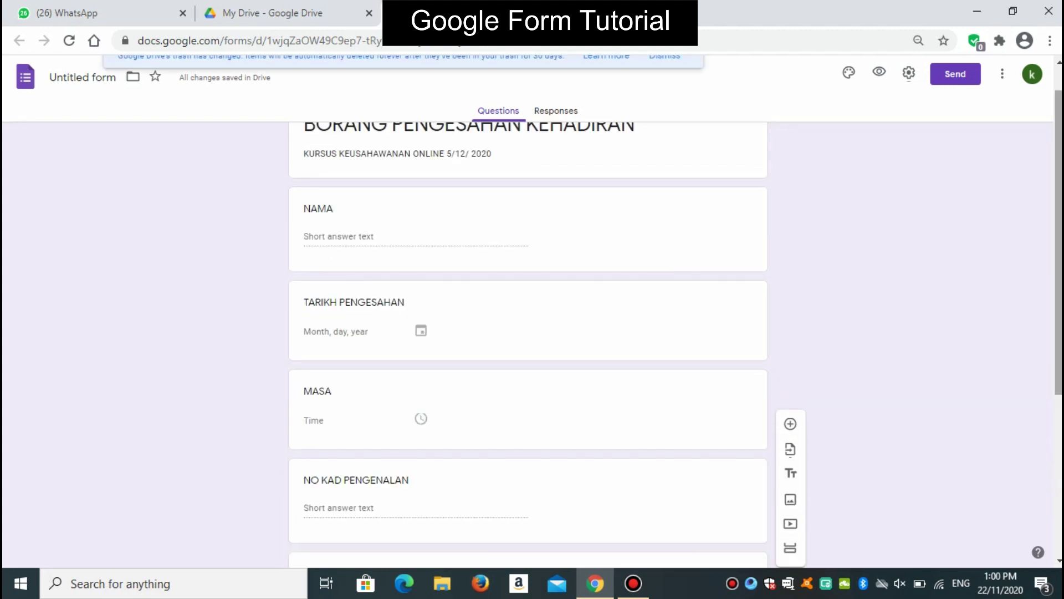
pyautogui.scroll(1, 528, 343)
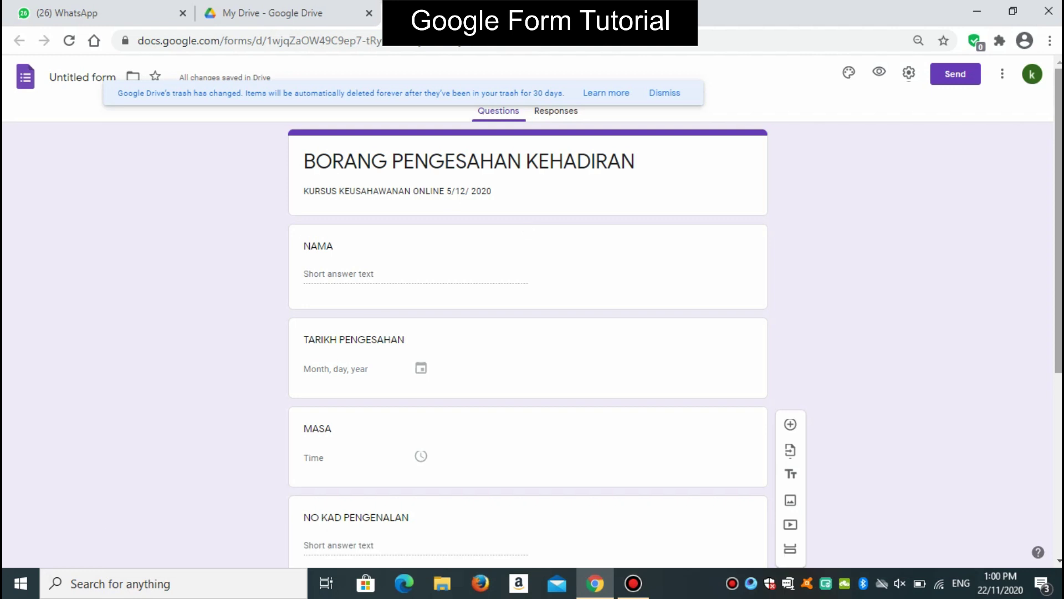
pyautogui.scroll(-1, 528, 343)
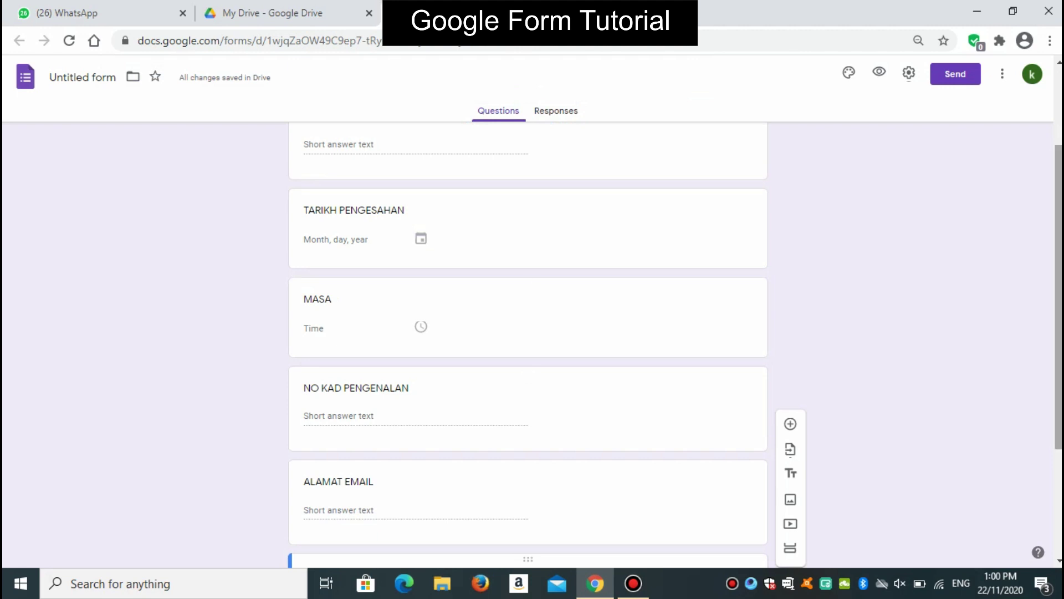
pyautogui.scroll(-2, 528, 343)
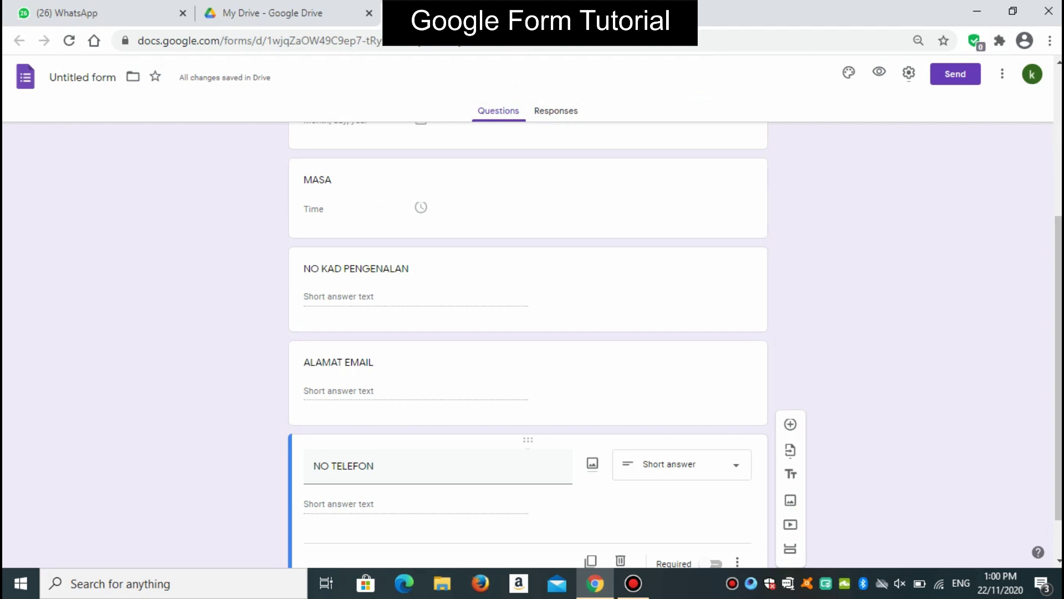
pyautogui.scroll(-1, 527, 344)
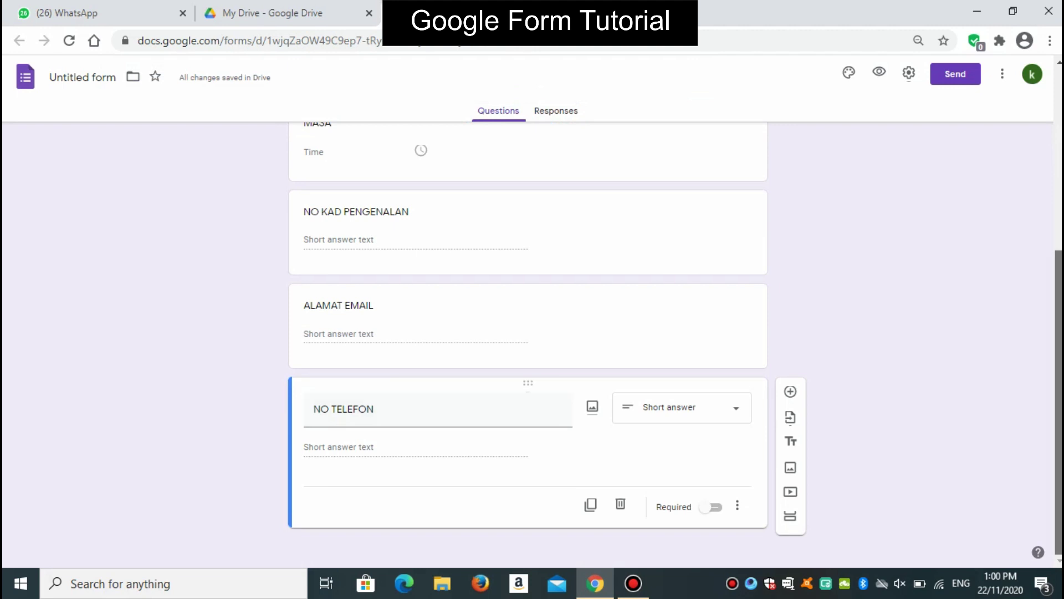
pyautogui.moveTo(1058, 403); pyautogui.dragTo(1059, 220)
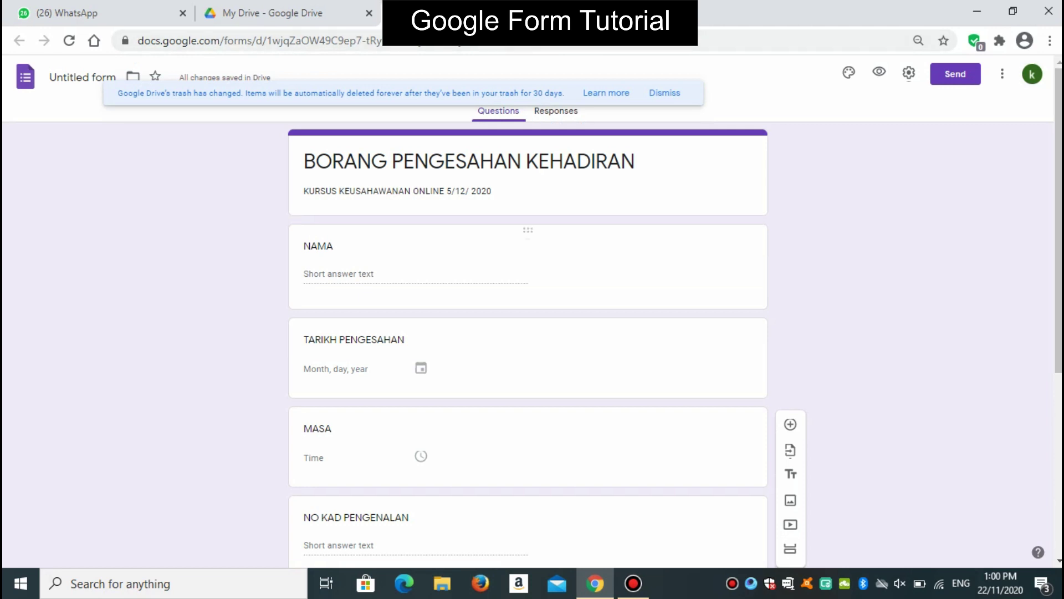
# View the options for inserting an image below the form header, and close them without adding one
pyautogui.click(469, 161)
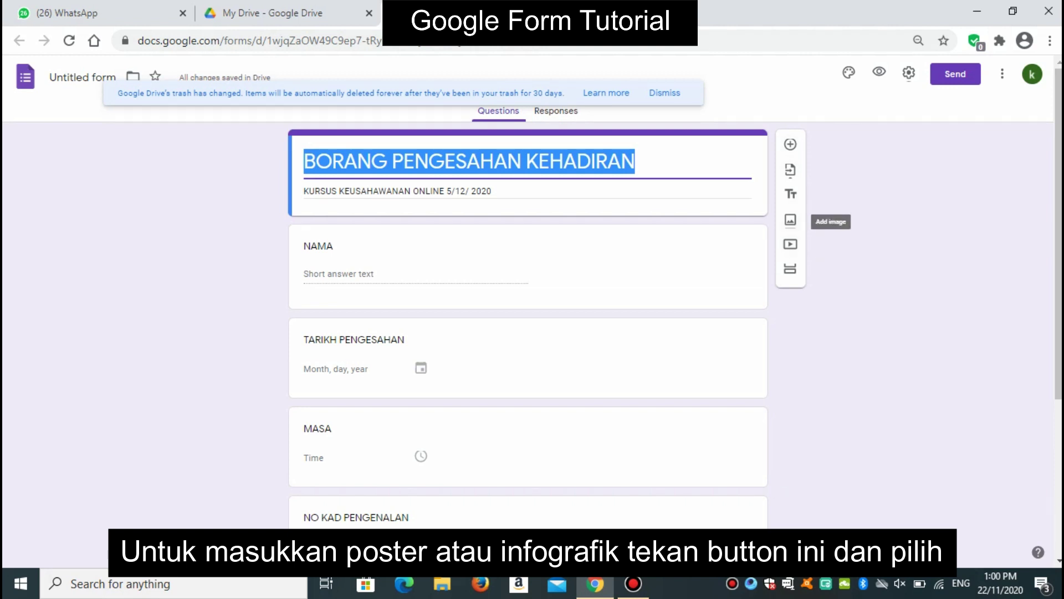
pyautogui.click(790, 219)
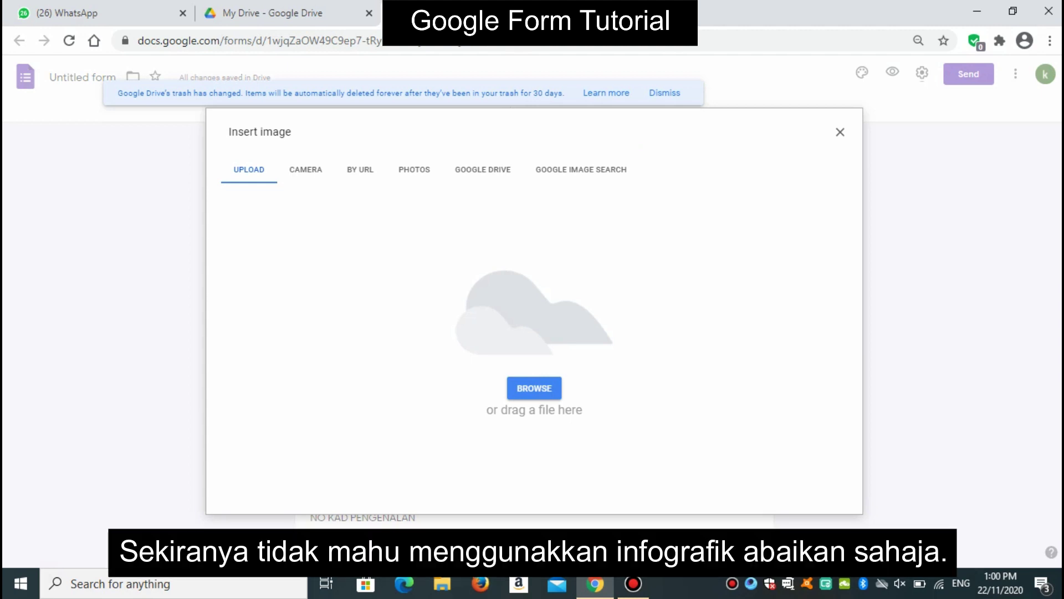
pyautogui.click(840, 132)
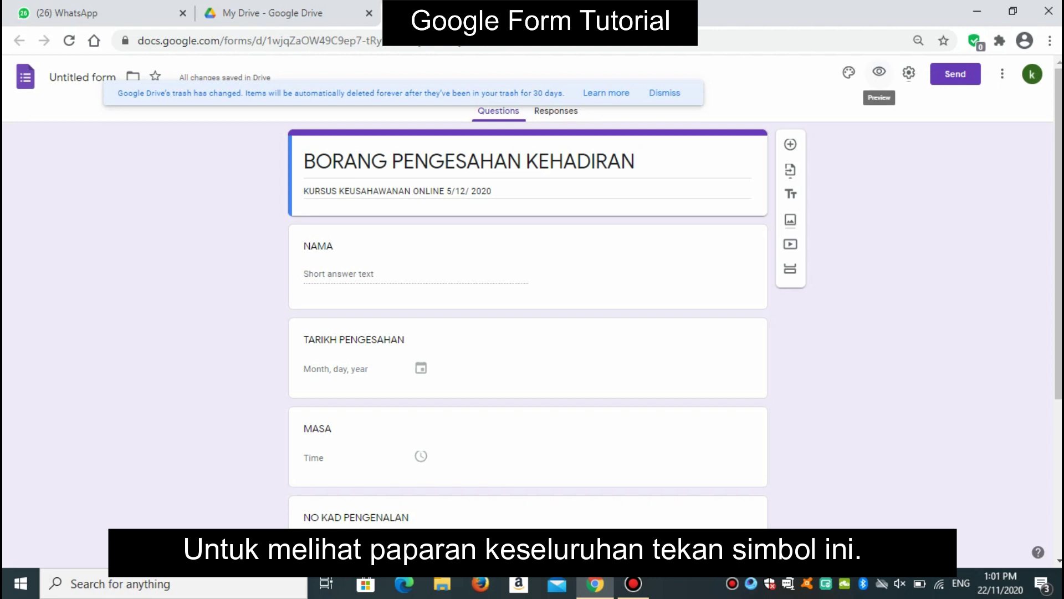
# Preview the form as respondents see it, check it down to the Submit button, and return to the editor
pyautogui.click(879, 72)
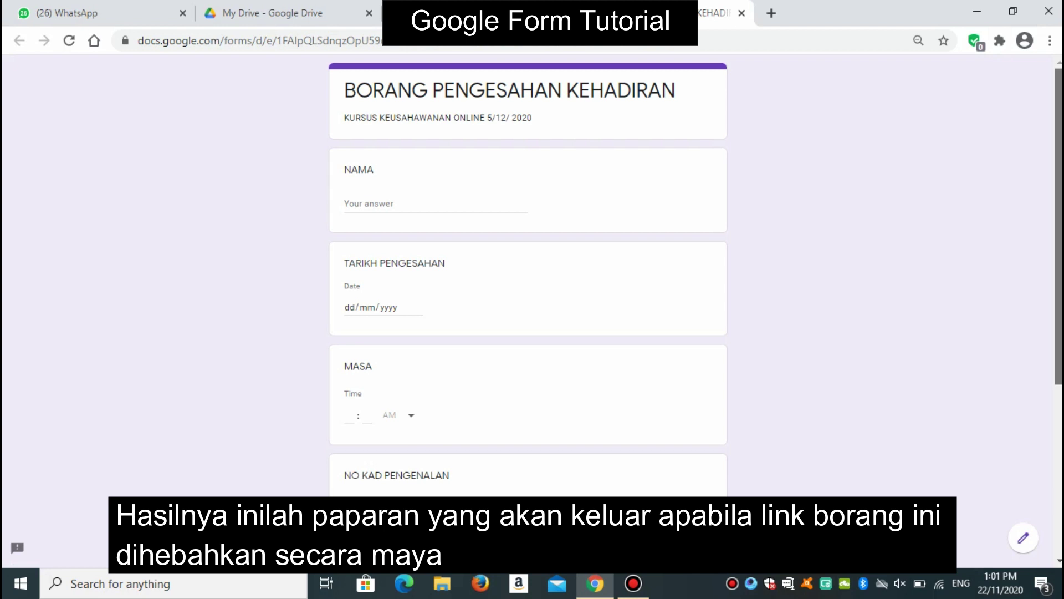
pyautogui.scroll(-2, 528, 277)
pyautogui.scroll(-3, 527, 310)
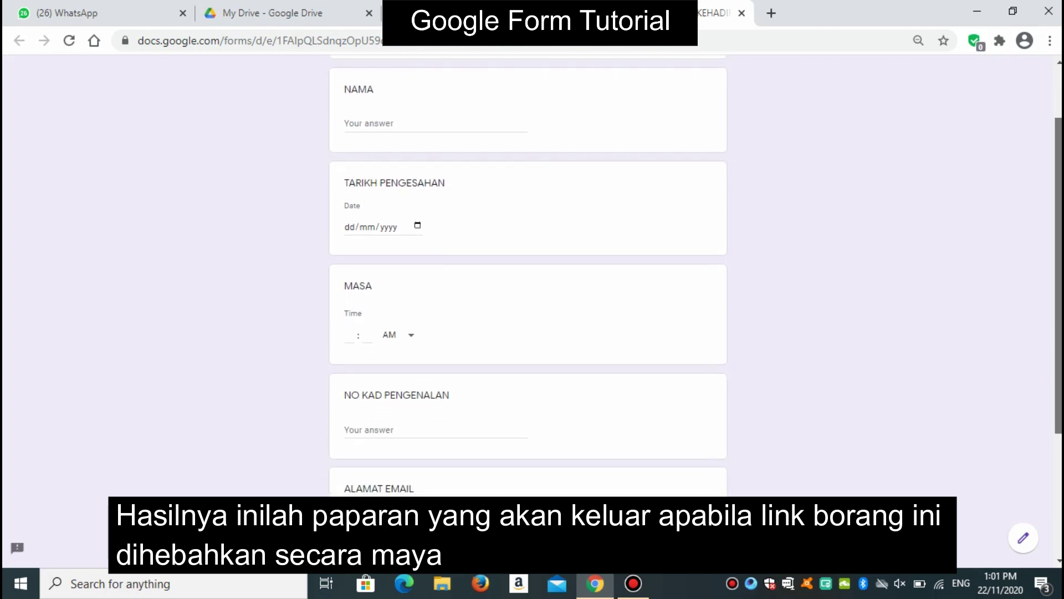
pyautogui.scroll(-3, 528, 311)
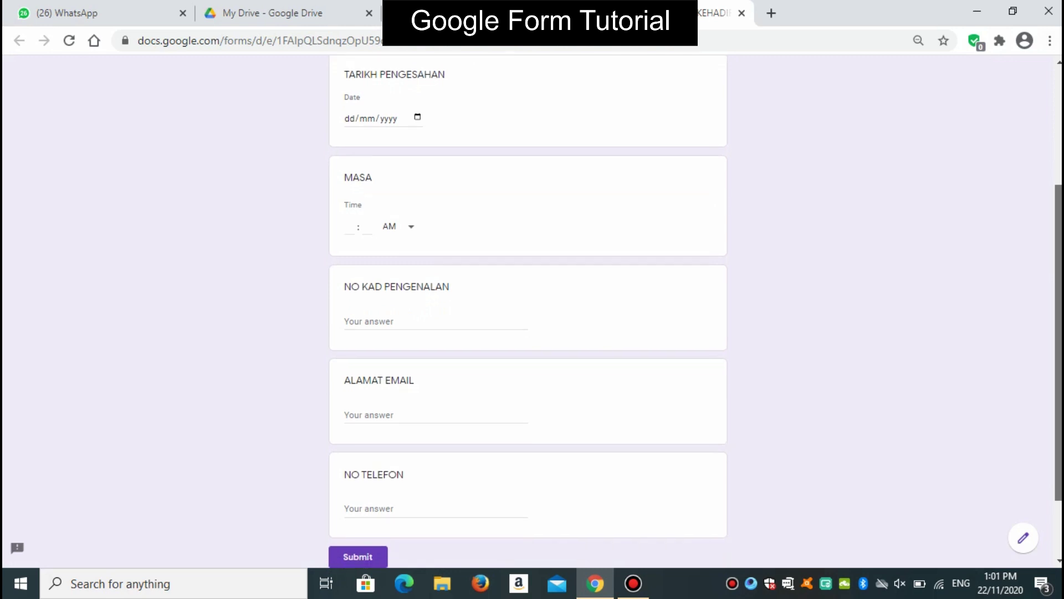
pyautogui.scroll(5, 527, 310)
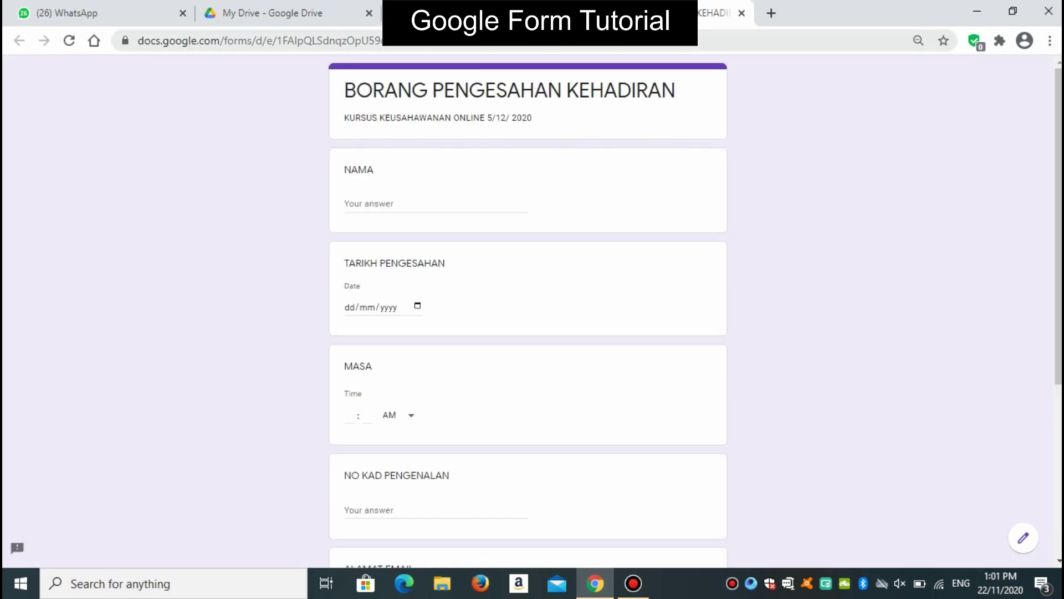
pyautogui.hotkey('ctrl', 'shift', 'Tab')
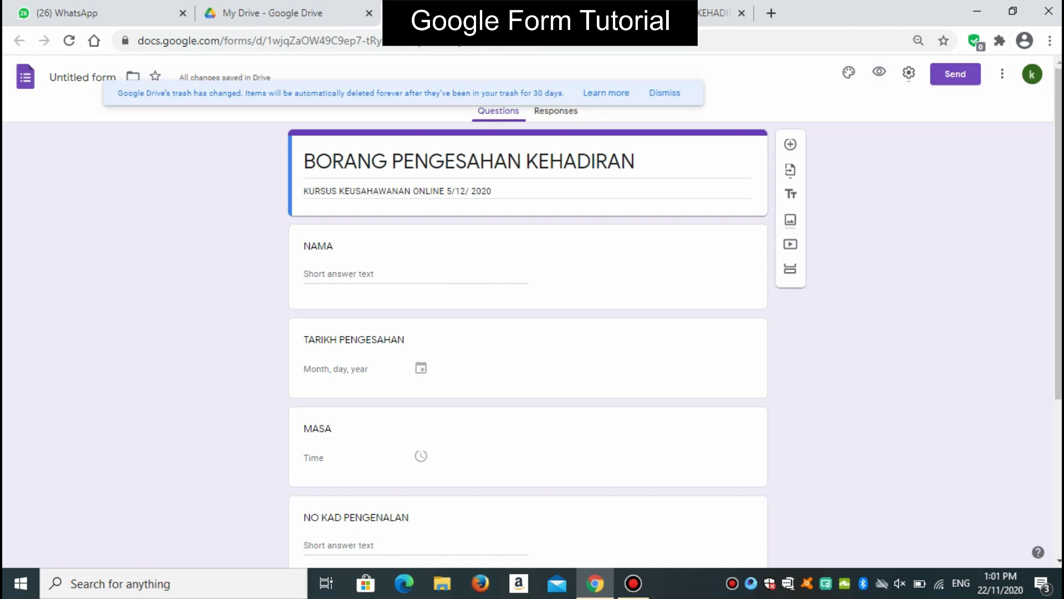
# Copy the form's sharing link with the Shorten URL option enabled
pyautogui.click(955, 74)
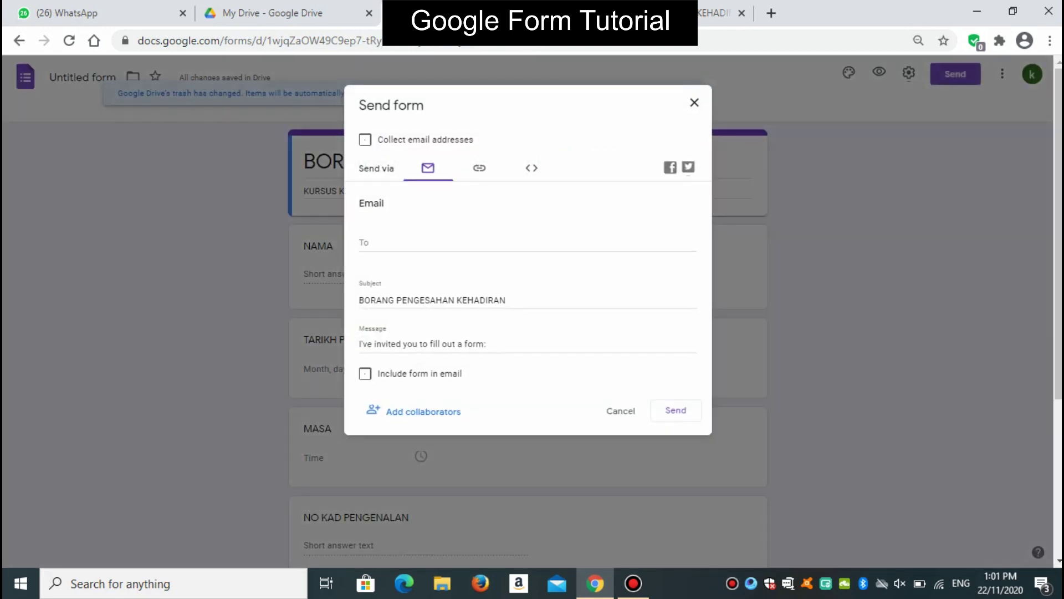
pyautogui.click(479, 167)
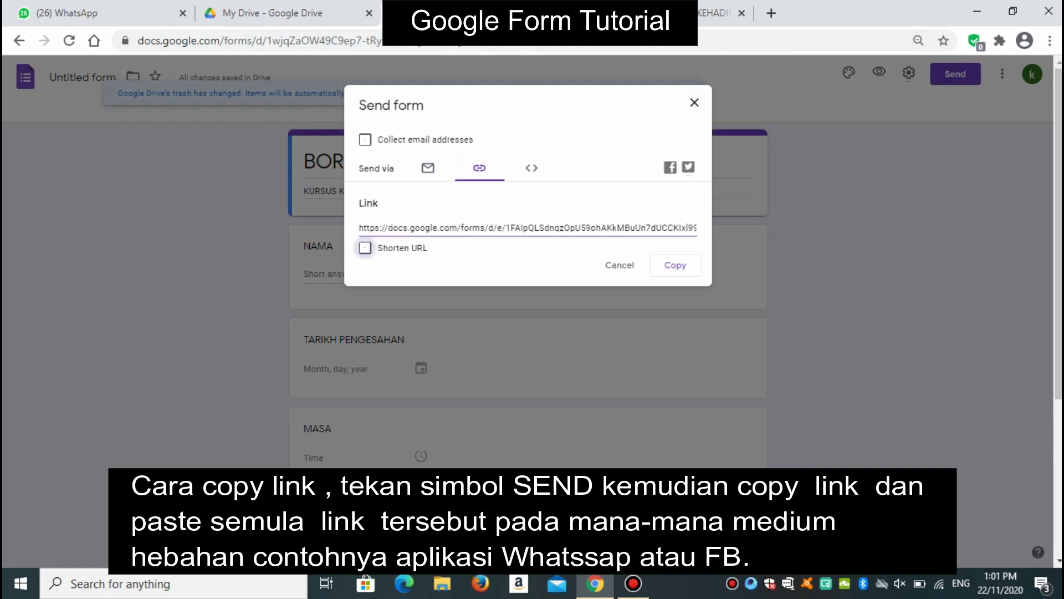
pyautogui.click(365, 248)
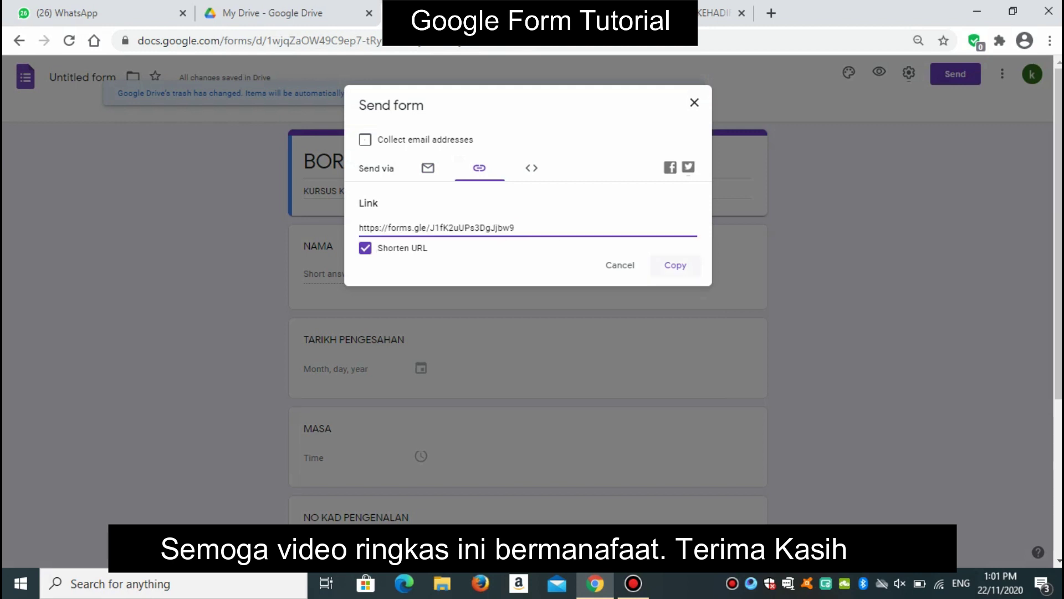
pyautogui.click(675, 265)
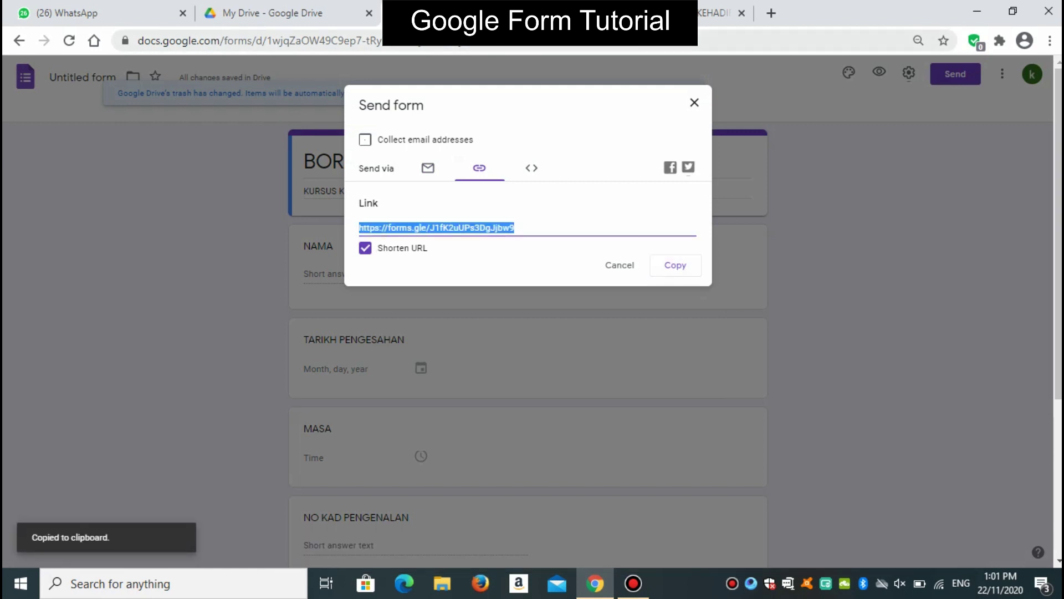